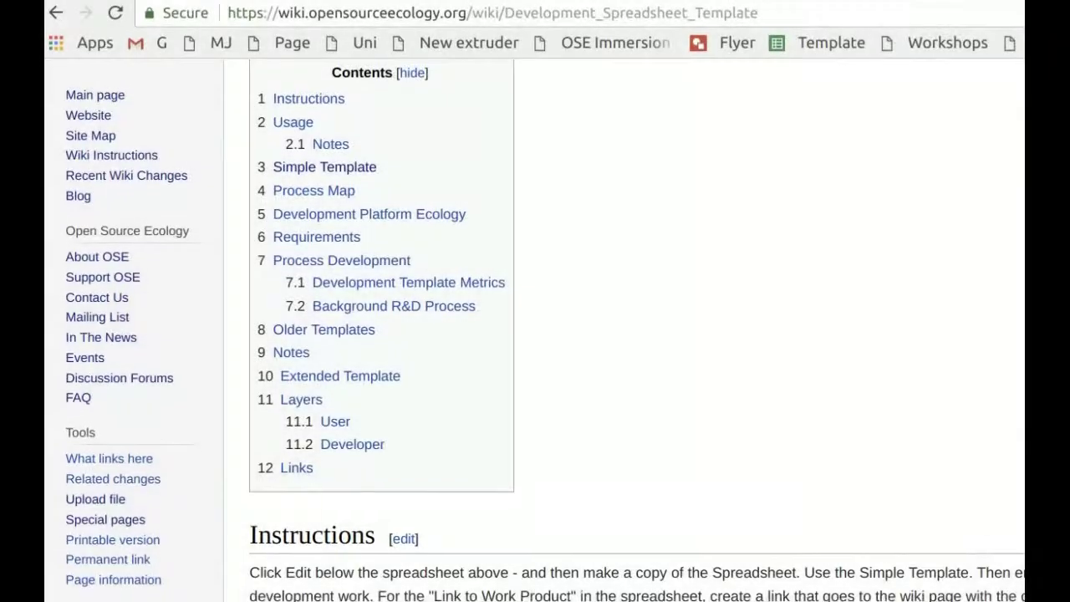
Review the Development Spreadsheet Template wiki page: select its title, the URL page name, and the Simple Template heading
scroll(506, 276, "up", 3)
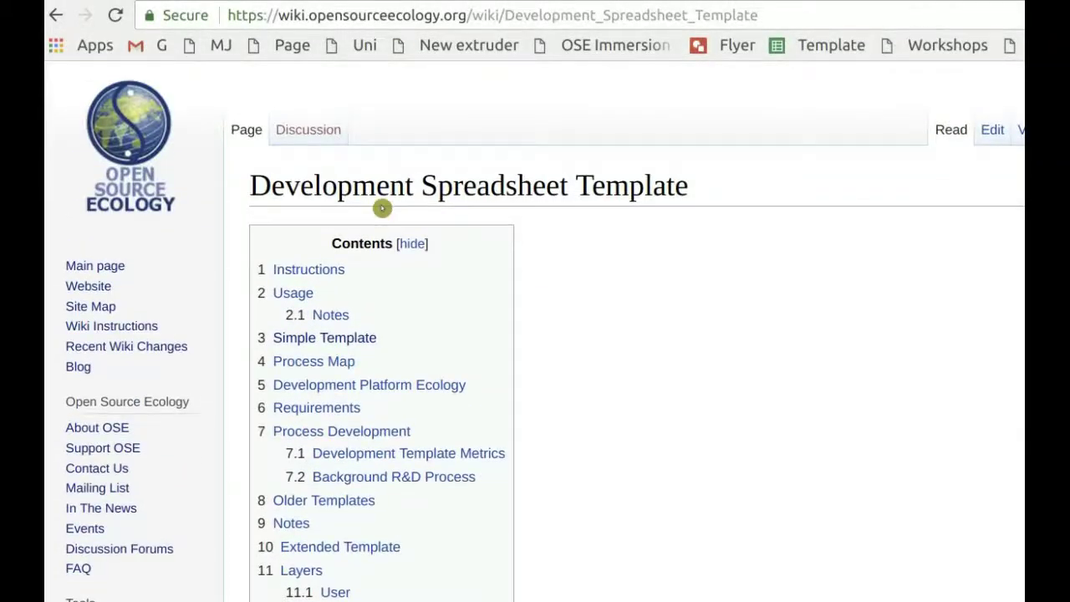
left_click_drag(253, 185, 701, 193)
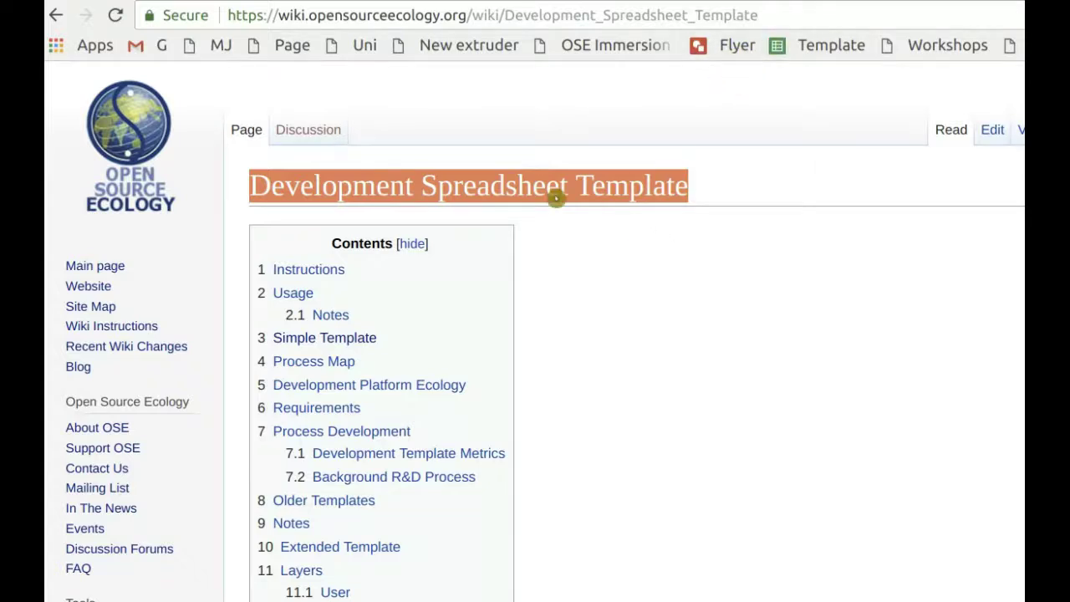
left_click_drag(757, 15, 508, 15)
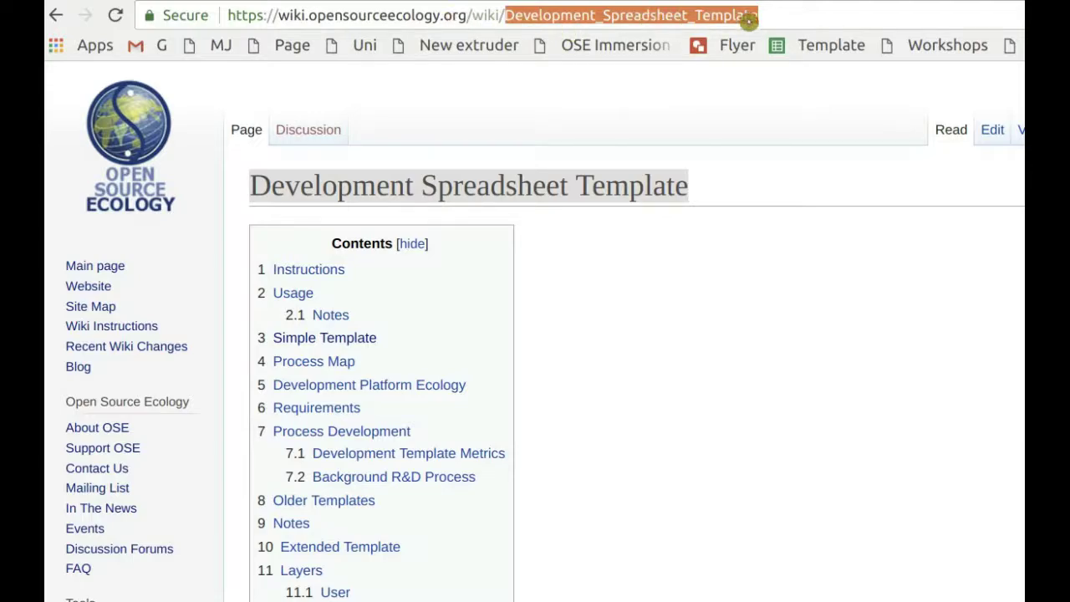
scroll(575, 326, "down", 15)
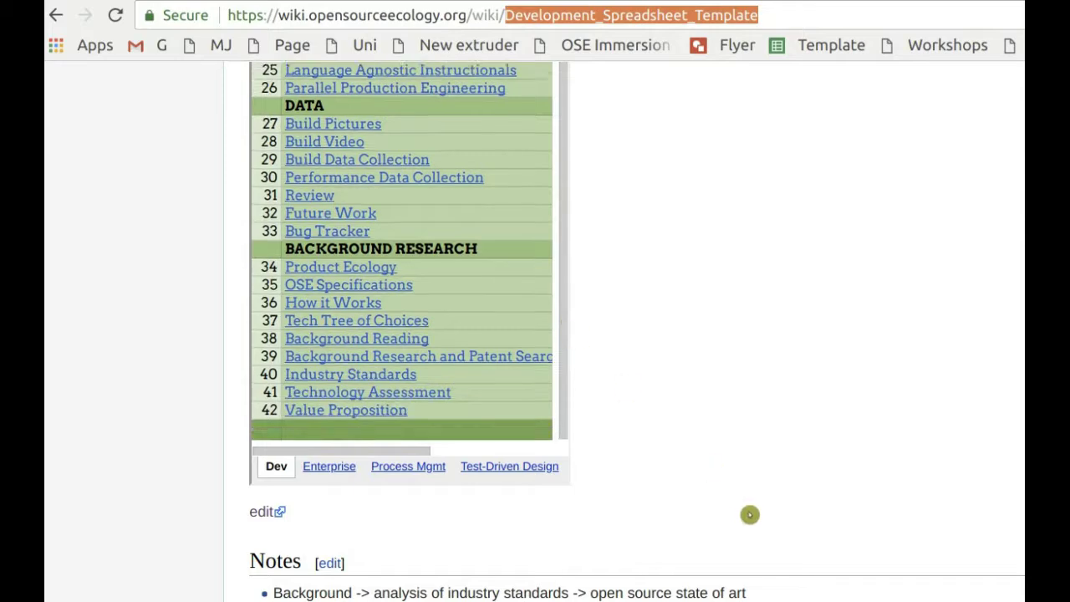
scroll(690, 441, "down", 8)
scroll(670, 433, "up", 1)
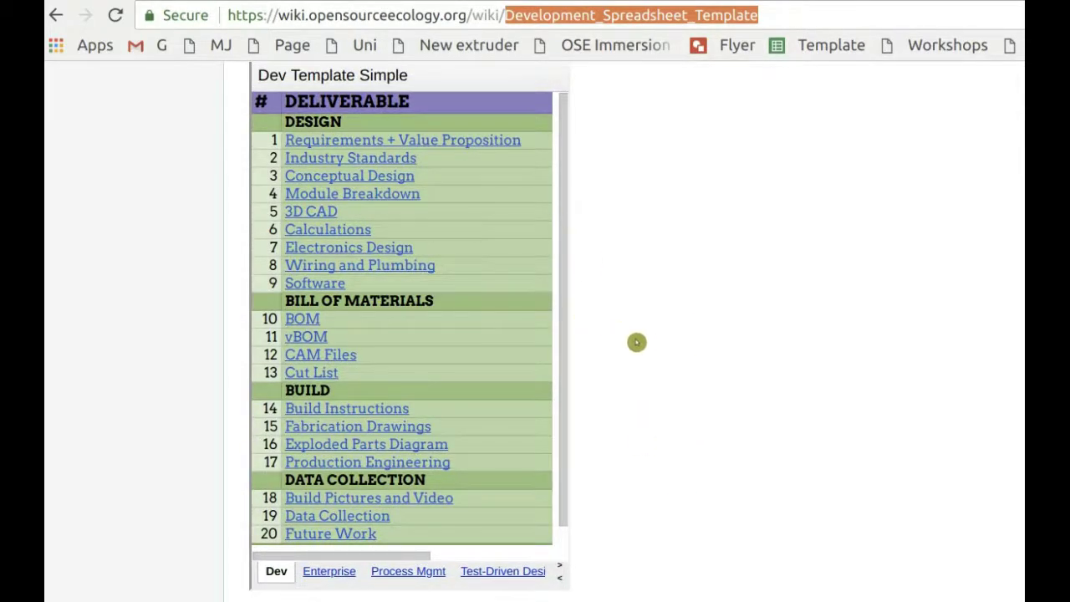
scroll(634, 343, "up", 1)
left_click_drag(248, 84, 710, 254)
scroll(668, 268, "up", 9)
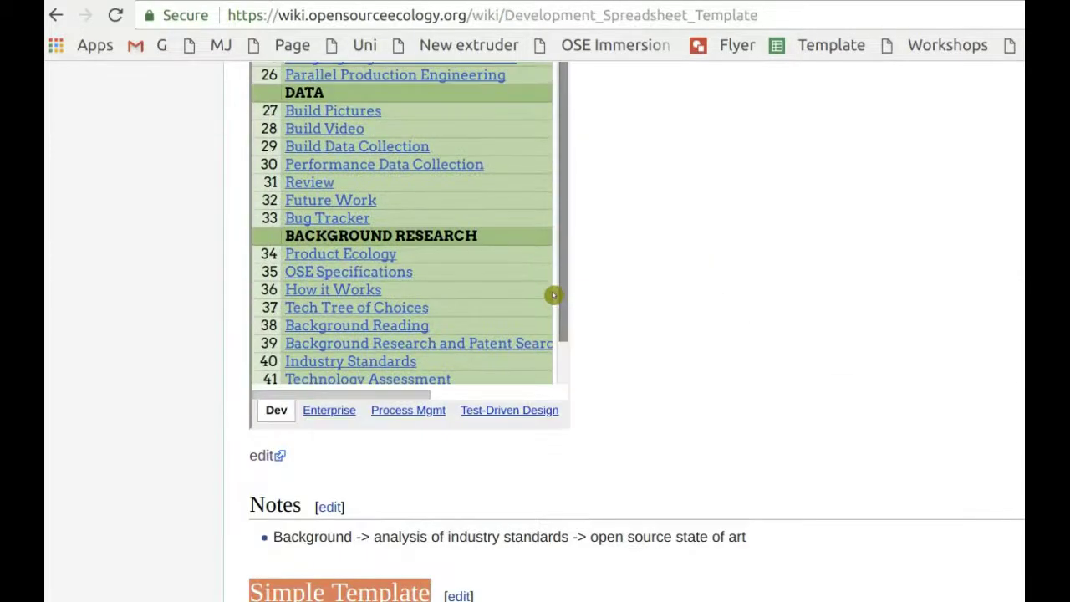
scroll(752, 367, "up", 10)
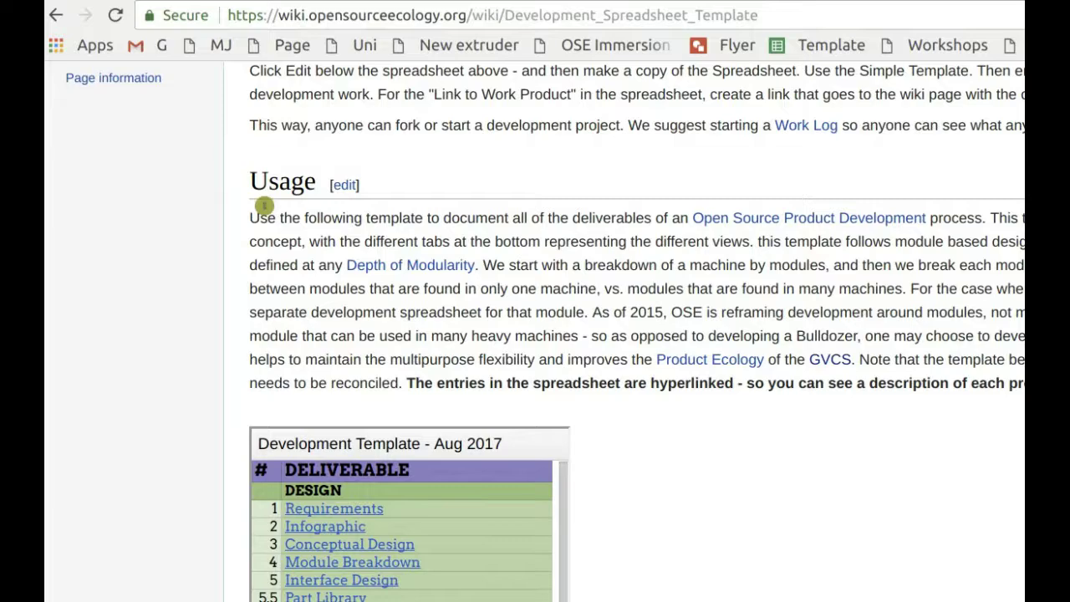
scroll(334, 376, "down", 1)
scroll(355, 417, "down", 15)
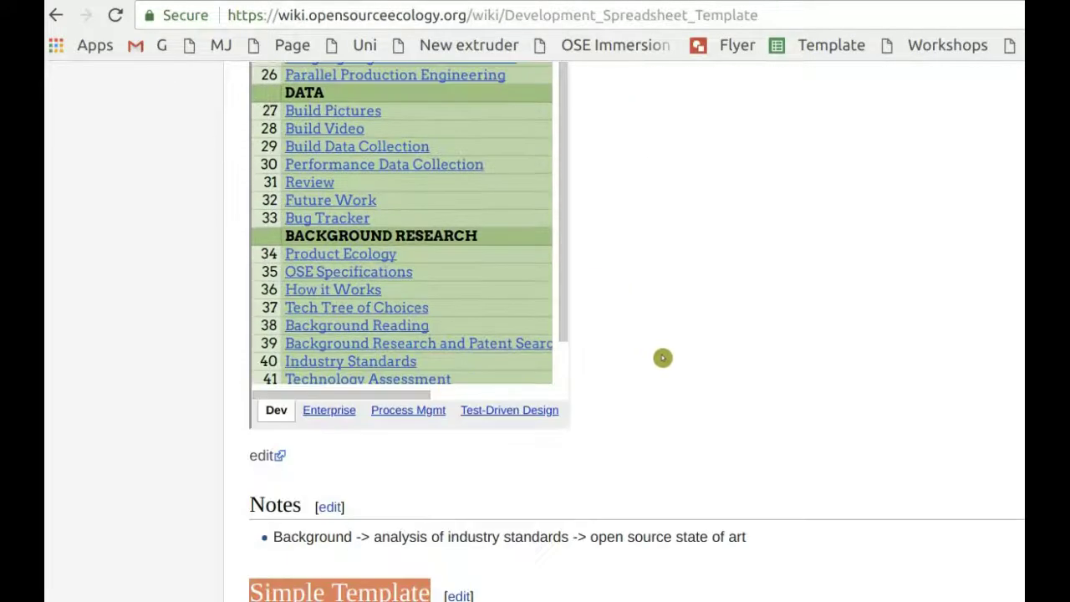
scroll(666, 360, "down", 4)
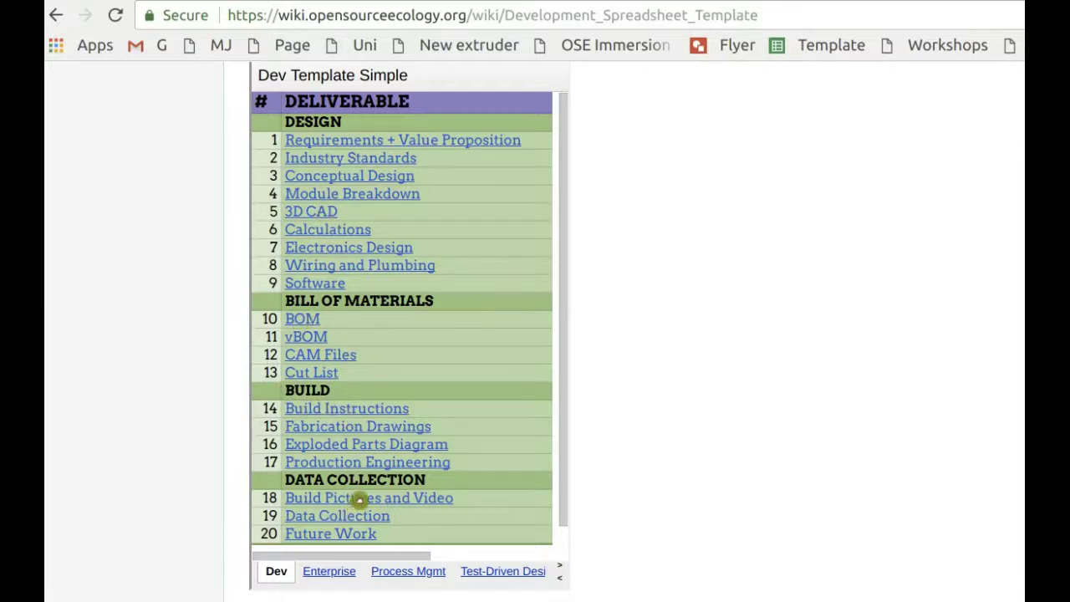
scroll(736, 385, "down", 2)
scroll(710, 402, "up", 2)
scroll(457, 270, "up", 2)
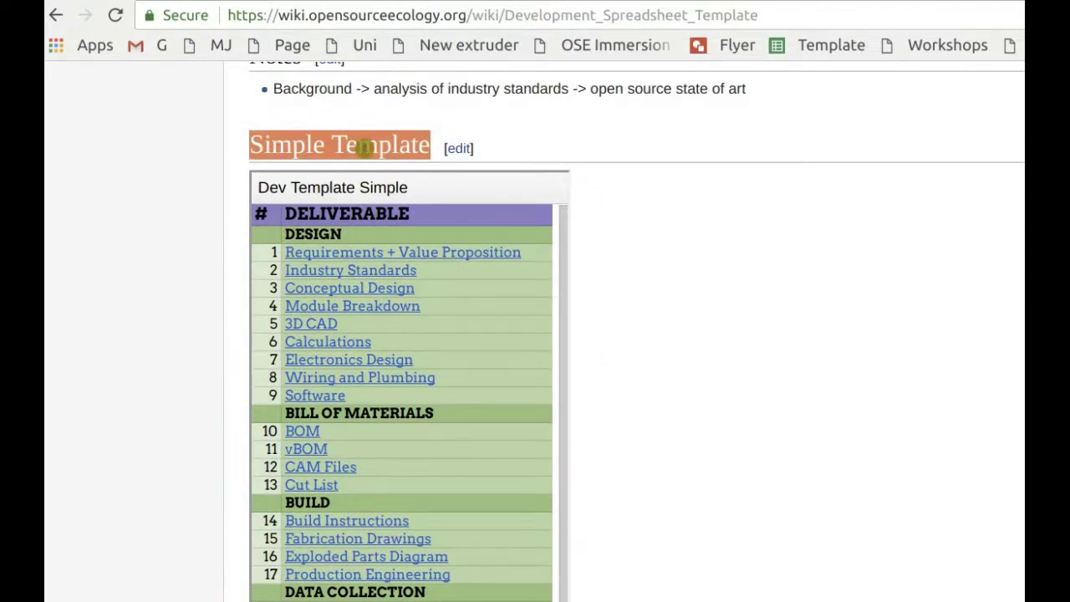
left_click(368, 147)
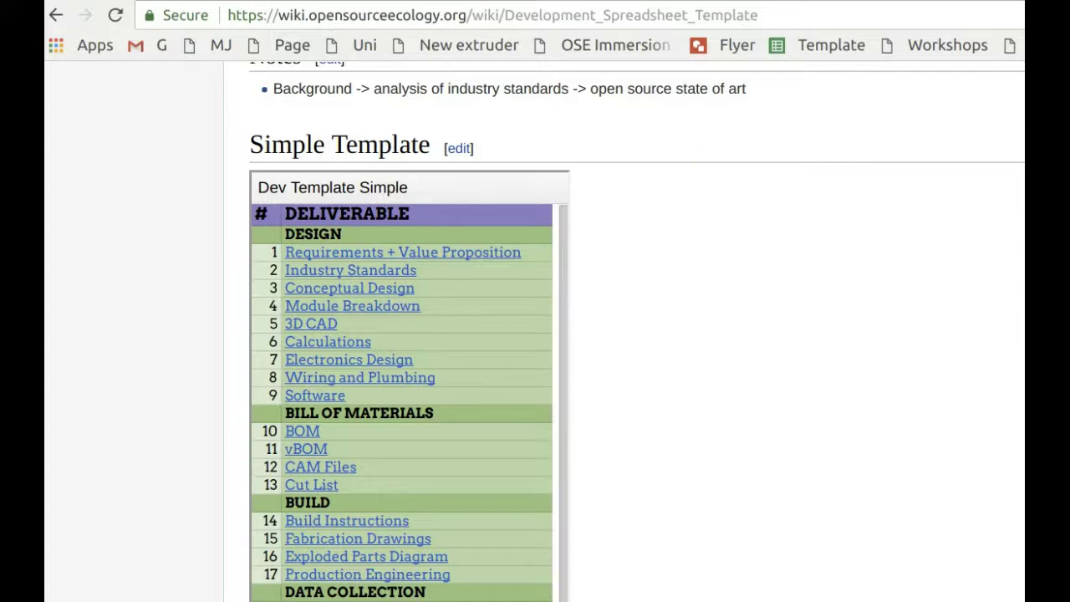
Scroll through the Simple Template section and select a line of its text
scroll(638, 204, "down", 1)
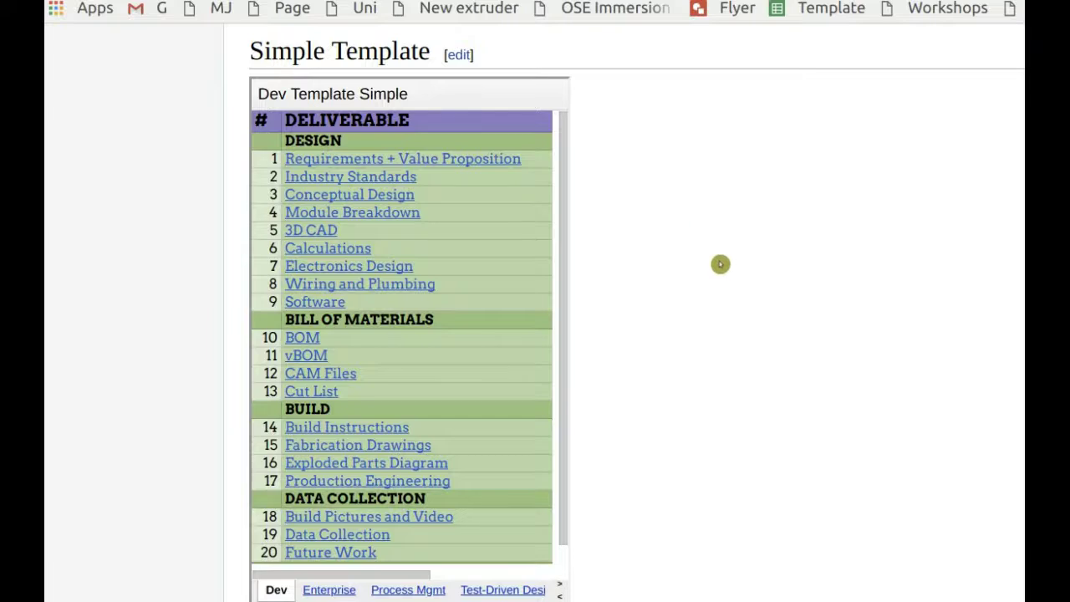
scroll(714, 259, "down", 1)
scroll(702, 261, "up", 2)
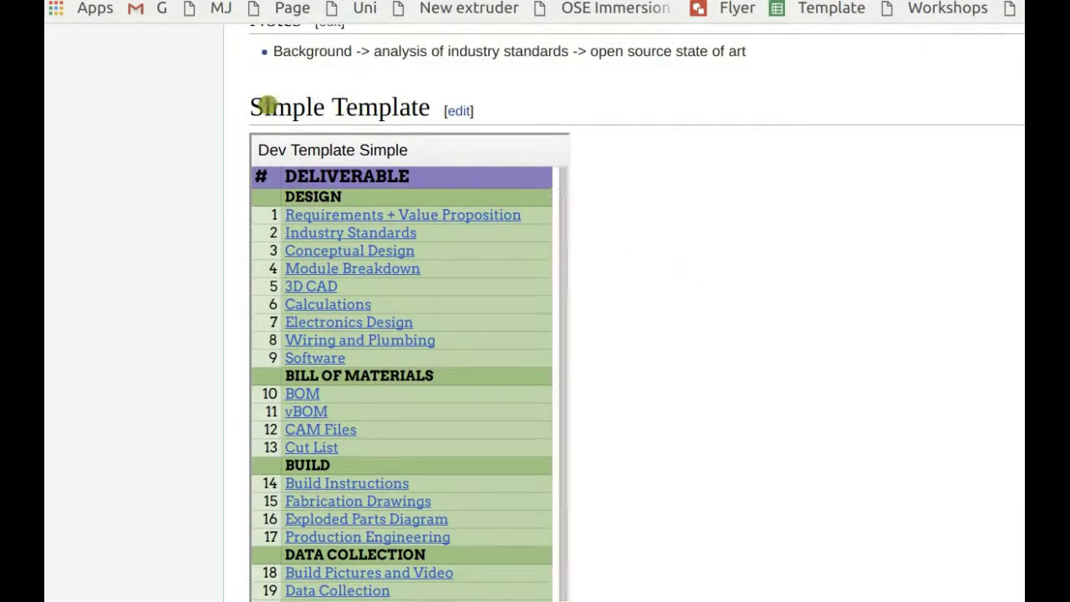
left_click_drag(251, 107, 450, 122)
scroll(858, 234, "down", 3)
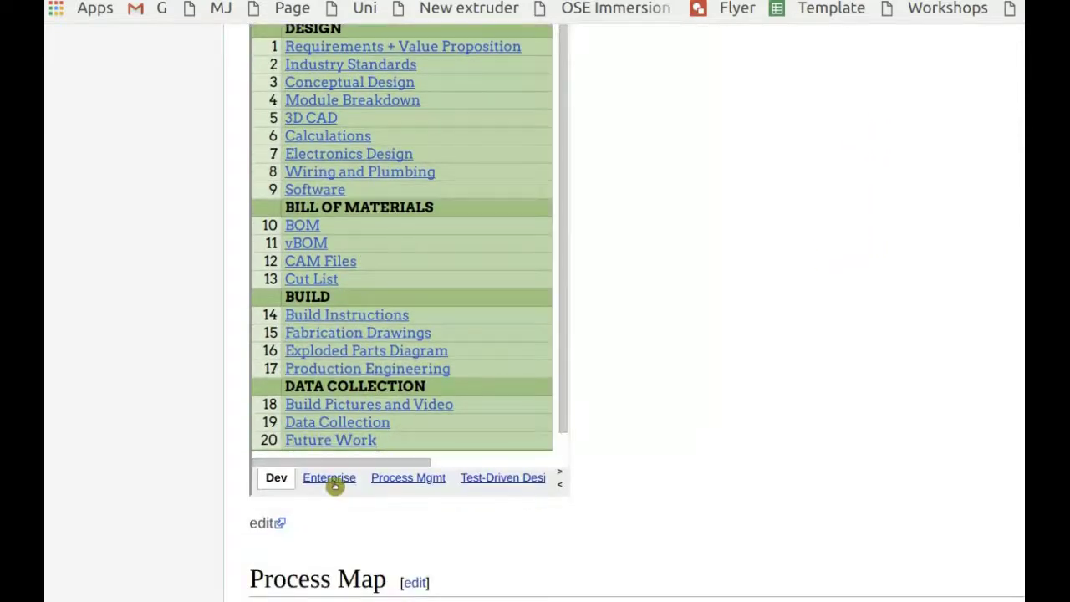
scroll(278, 528, "up", 2)
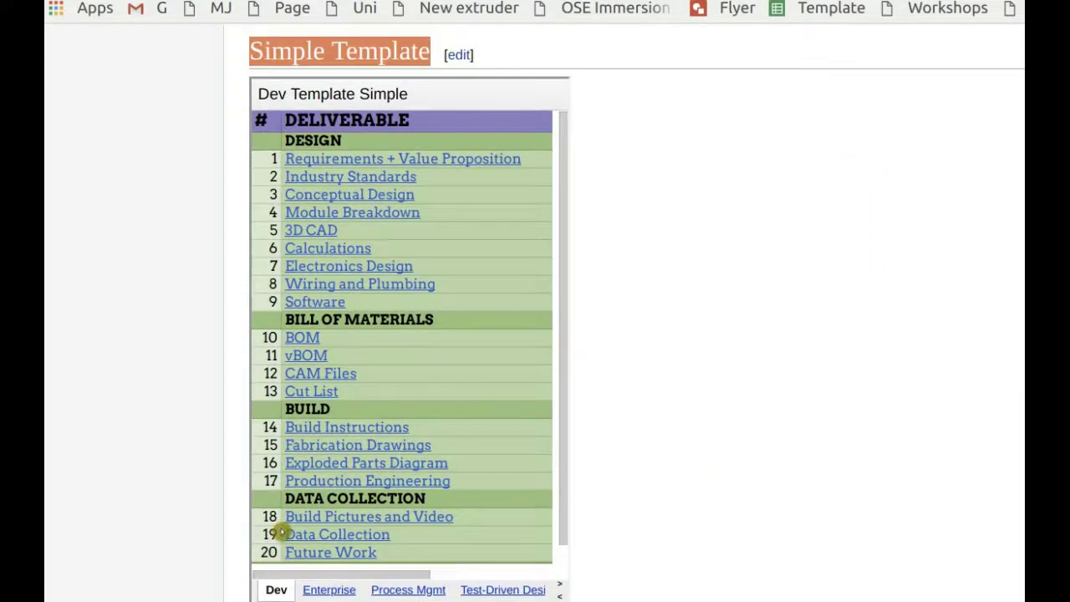
scroll(280, 532, "down", 1)
scroll(265, 527, "down", 2)
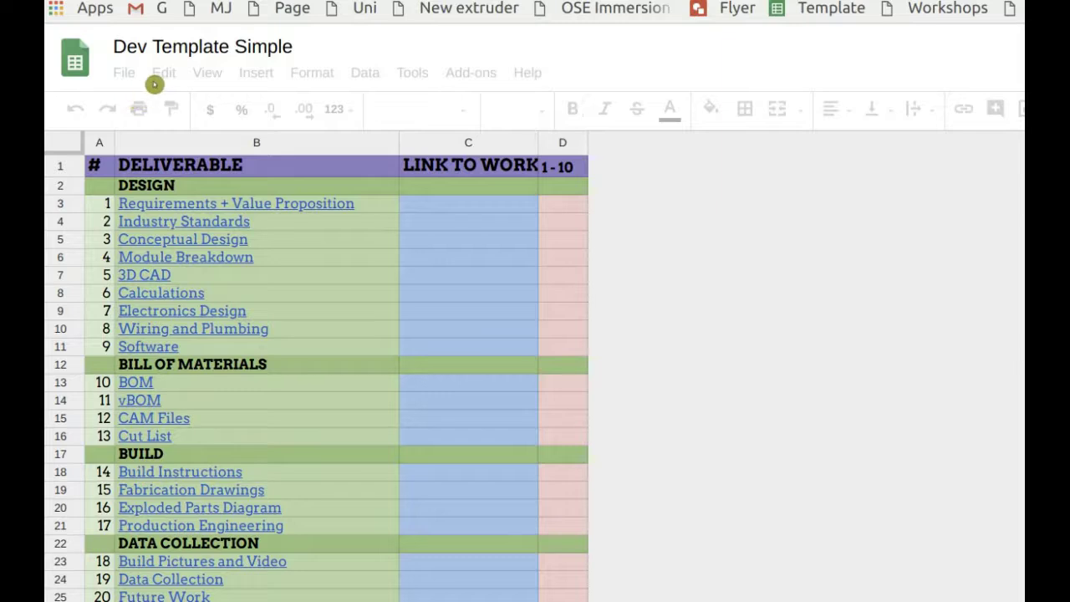
Create a copy of the template spreadsheet named '3D Printer in Germany'
left_click(130, 77)
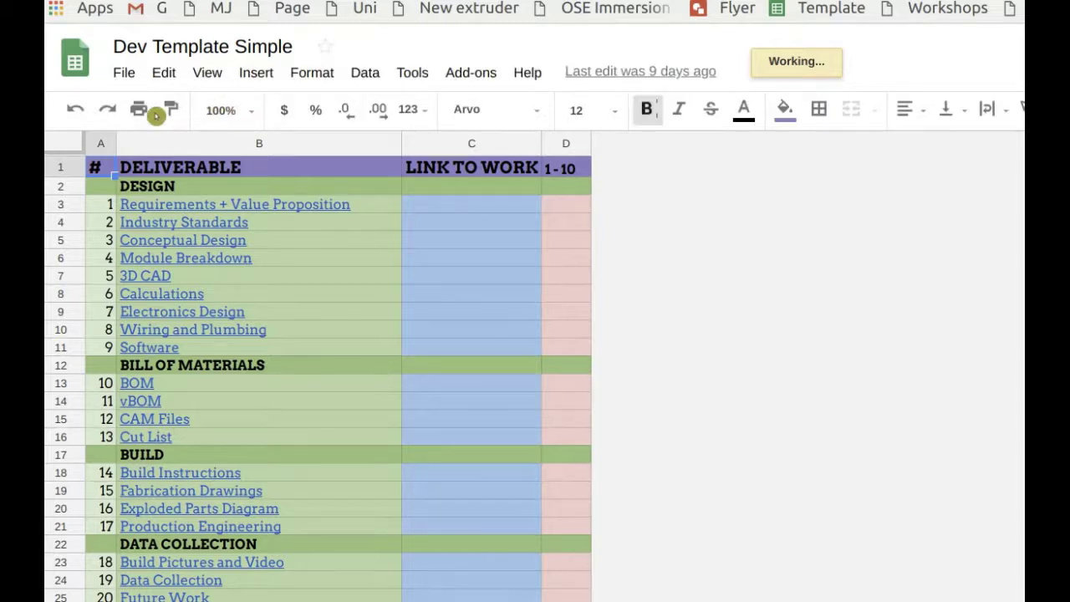
left_click(123, 75)
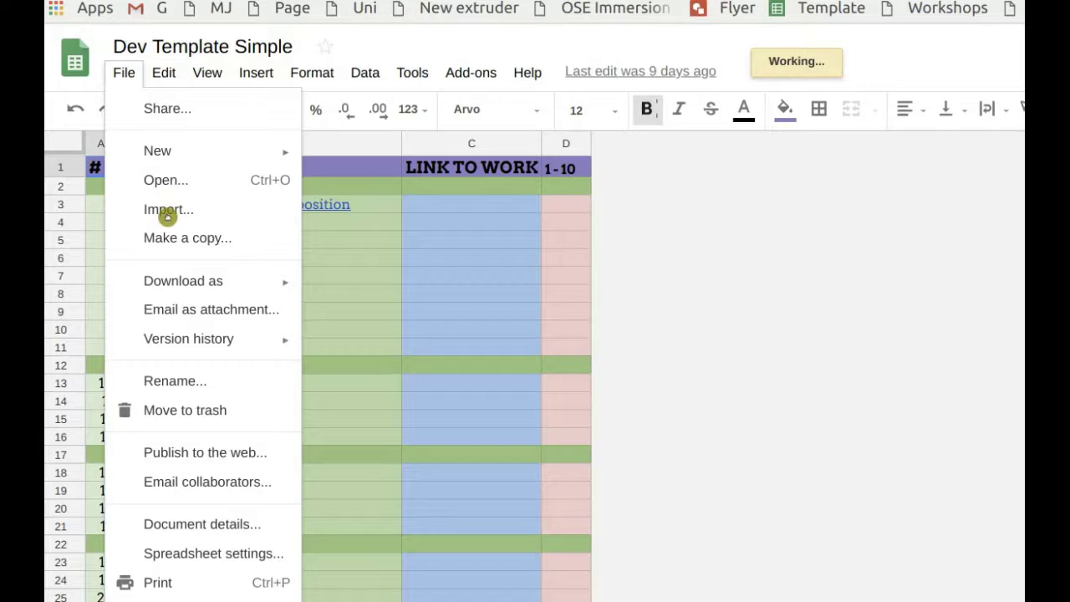
left_click(176, 240)
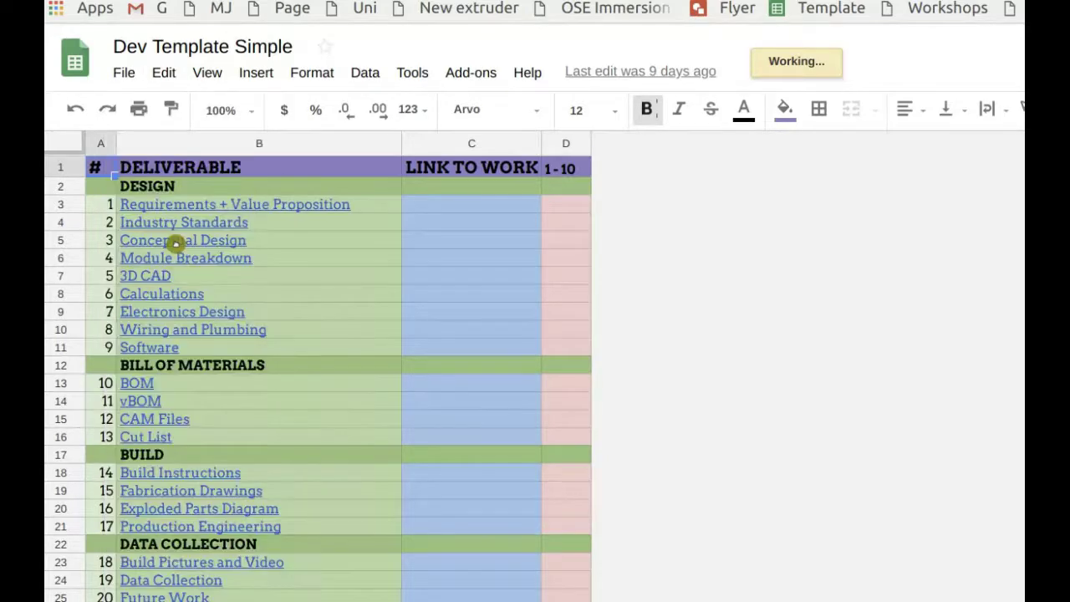
type("New")
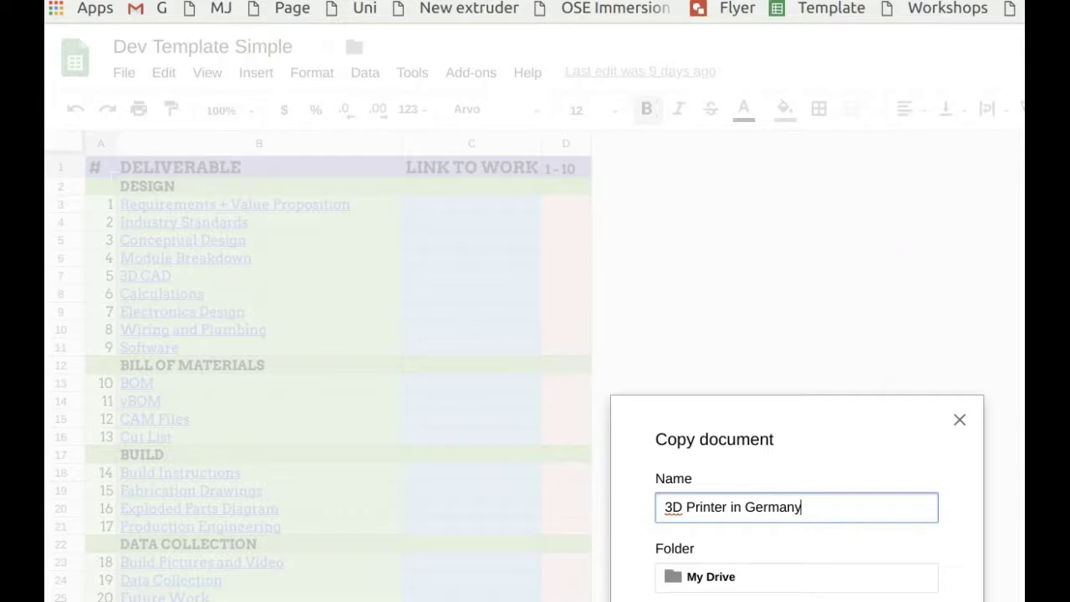
key("Return")
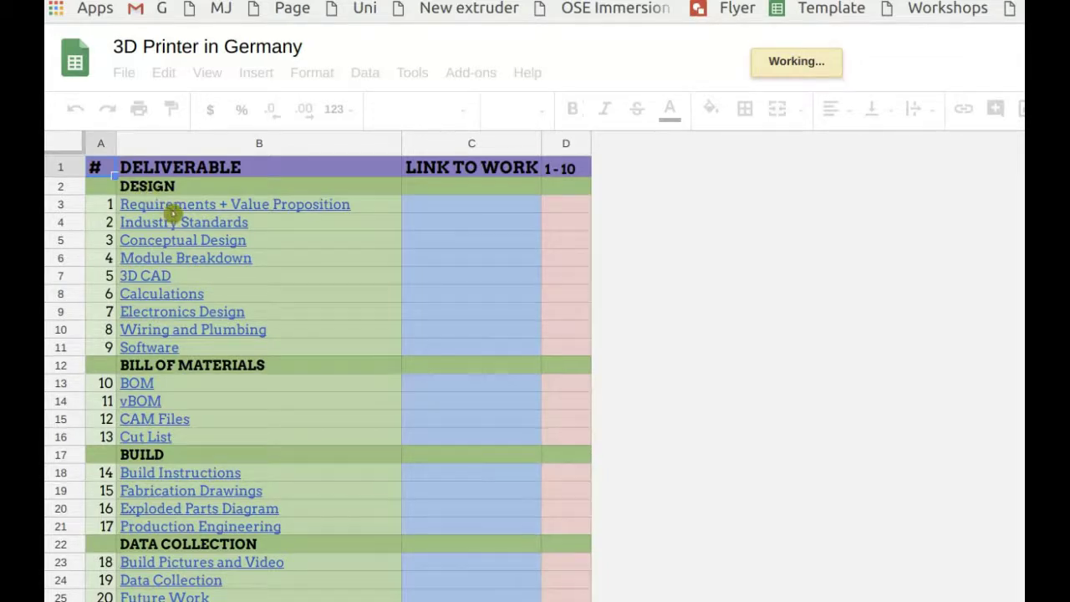
left_click(174, 209)
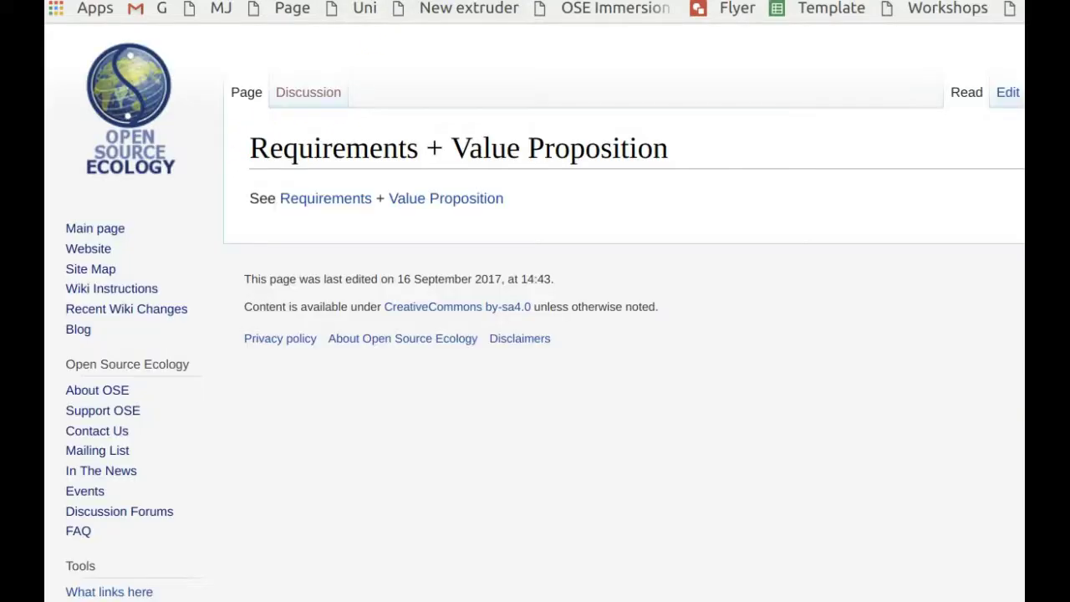
key("alt+Left")
left_click(160, 277)
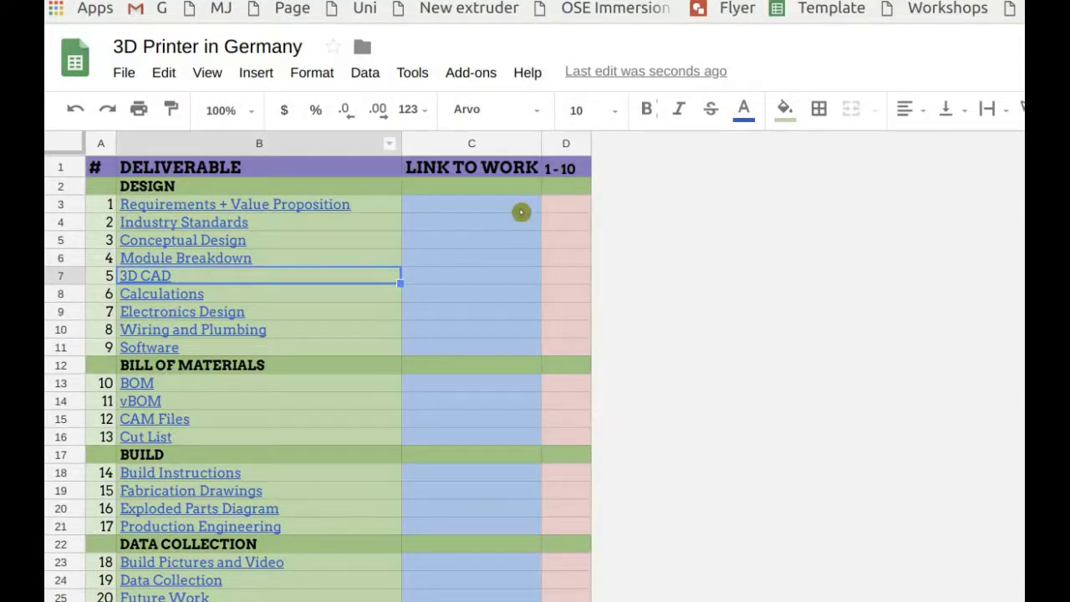
left_click(445, 204)
left_click_drag(446, 340, 456, 208)
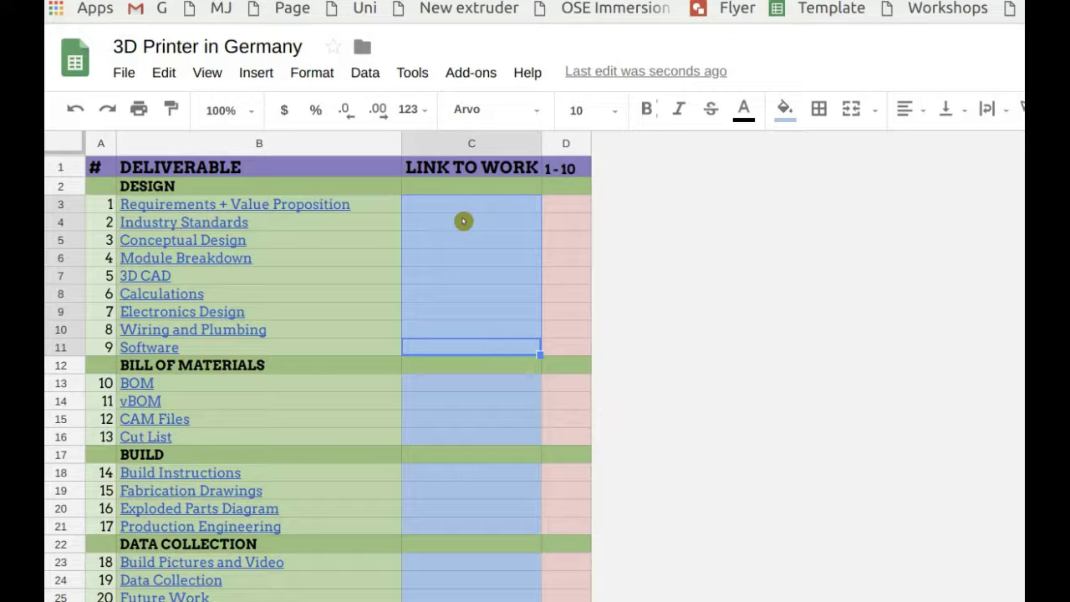
left_click_drag(449, 388, 456, 441)
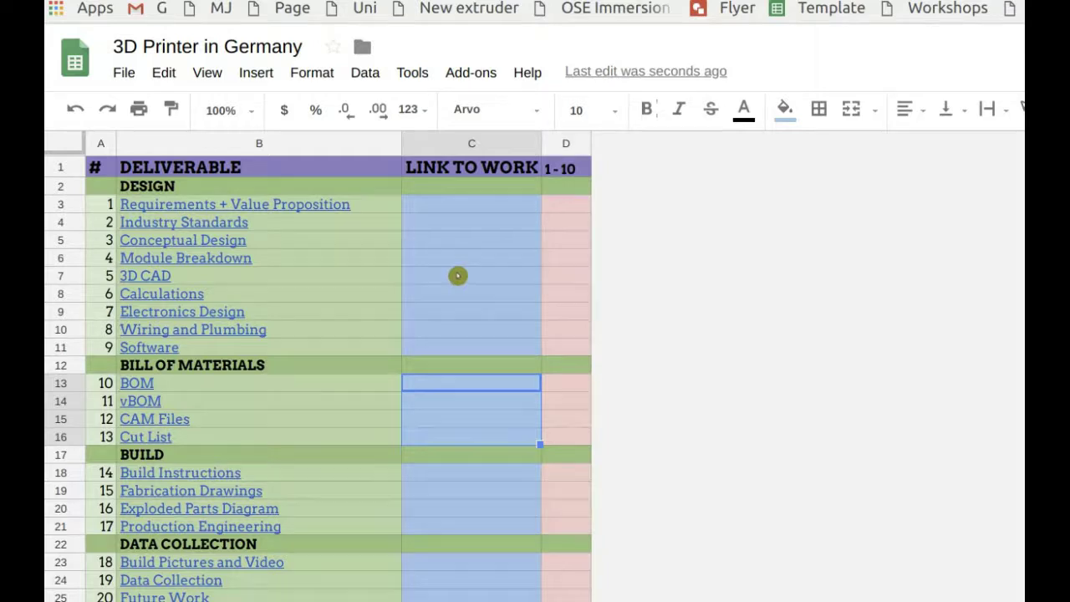
left_click(497, 276)
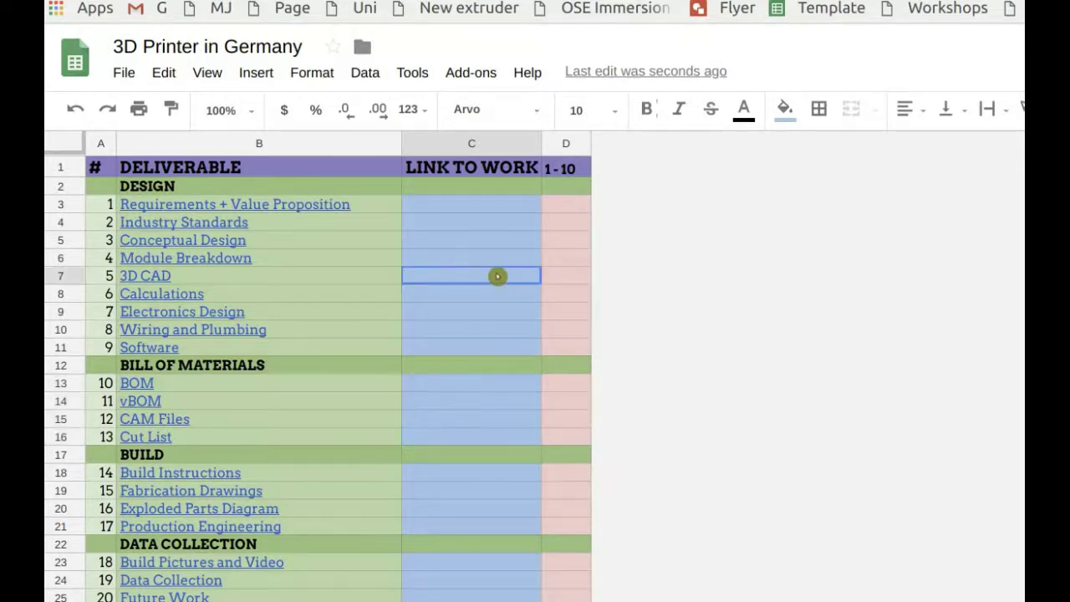
In the wiki tab, go to the empty '3D Printer CAD v18.06' page, then return to the spreadsheet
key("ctrl+Tab")
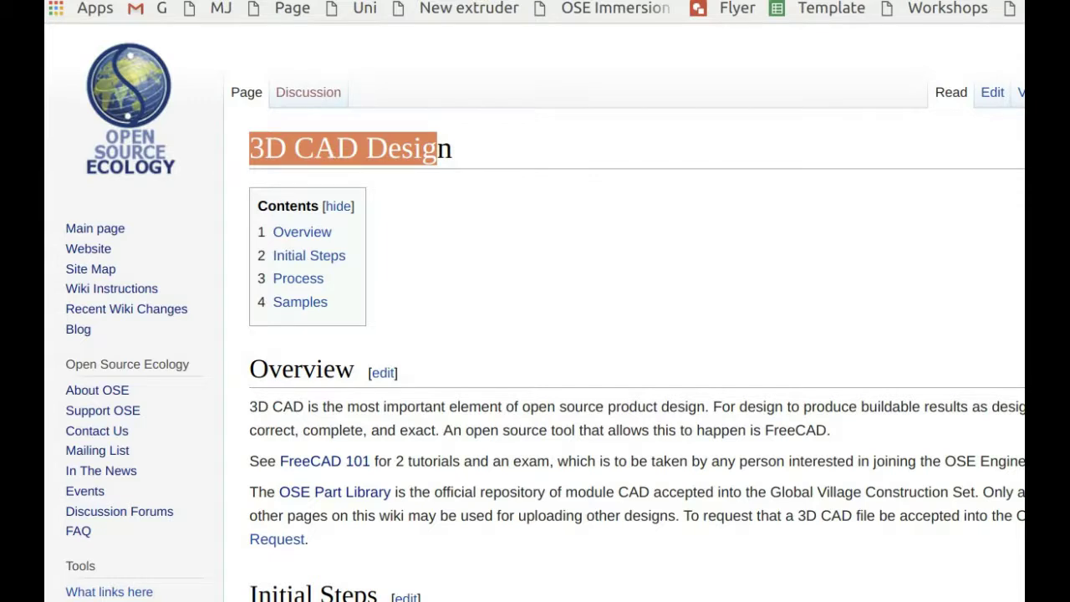
left_click(764, 3)
key("BackSpace")
key("BackSpace")
key("BackSpace")
key("BackSpace")
key("BackSpace")
key("BackSpace")
key("BackSpace")
key("BackSpace")
key("BackSpace")
key("BackSpace")
key("BackSpace")
key("BackSpace")
type("D P")
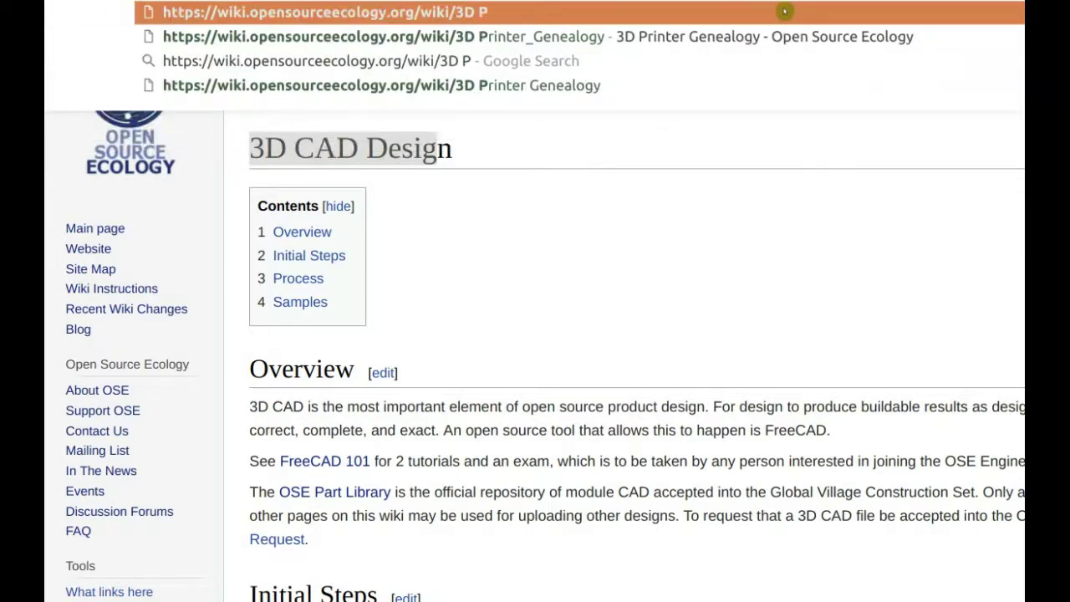
type("rinter C")
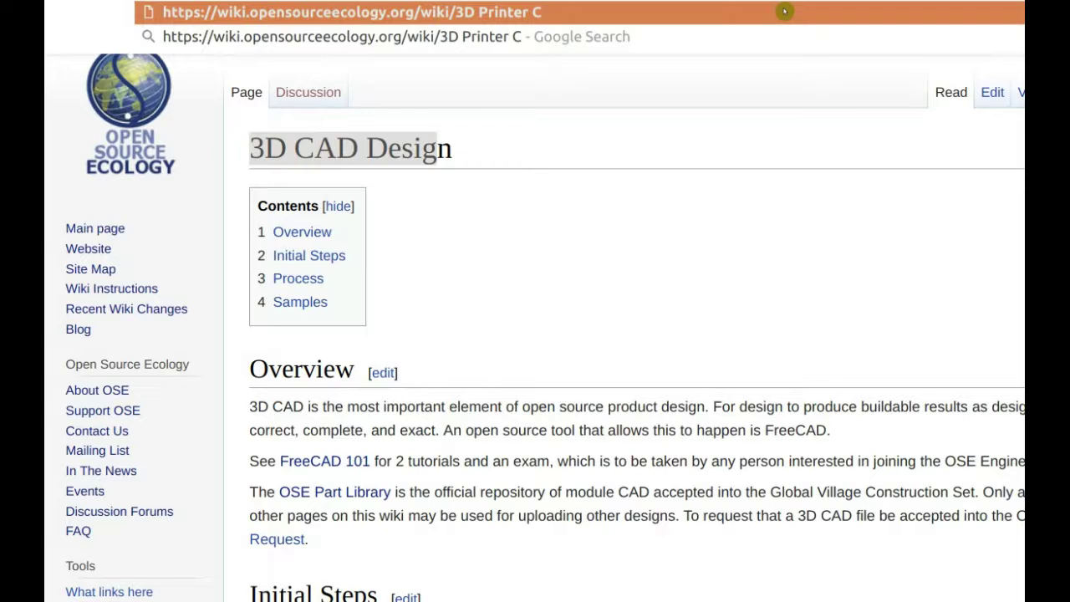
type("AD V")
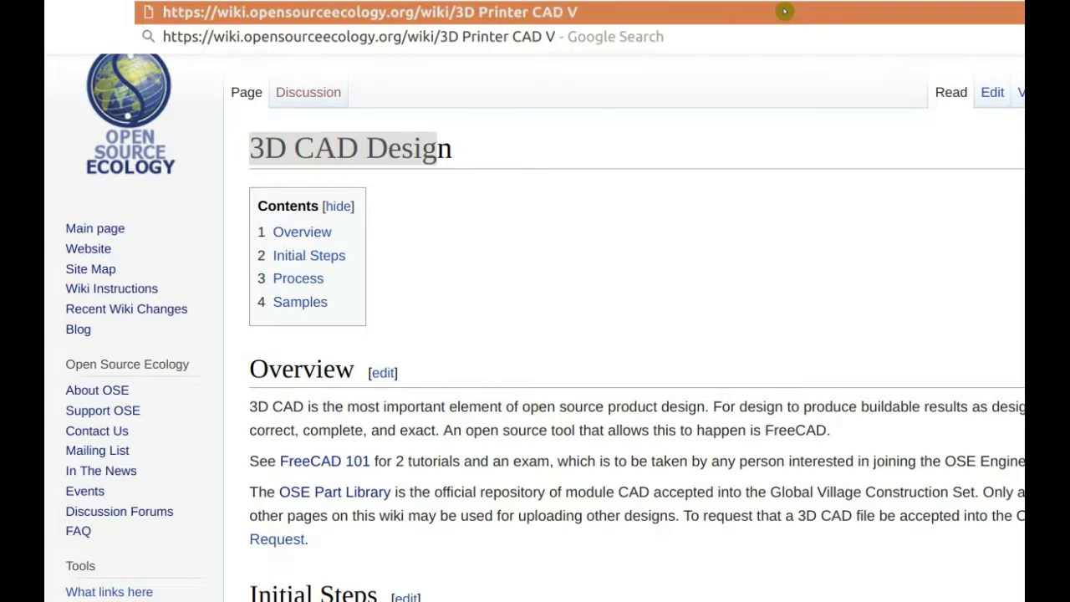
key("BackSpace")
type("v18.016")
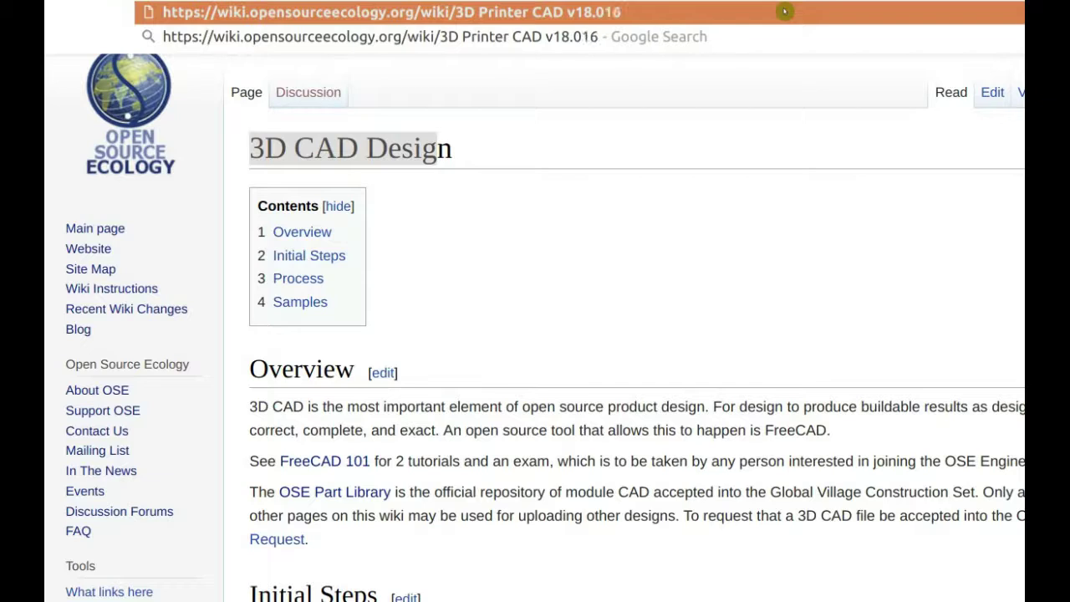
key("BackSpace")
key("BackSpace")
type("6")
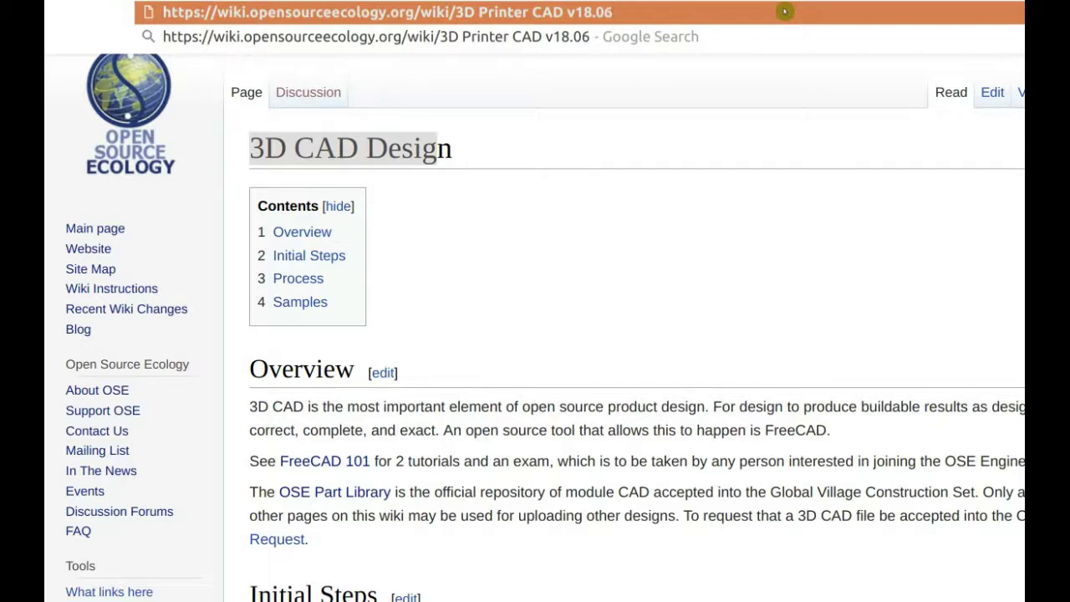
key("Return")
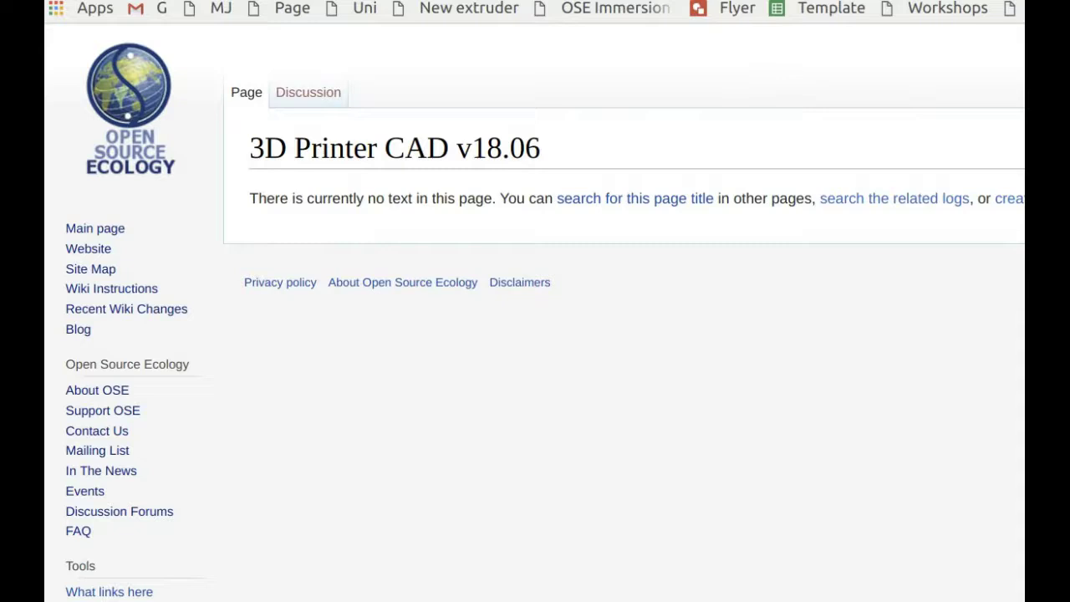
key("ctrl+Tab")
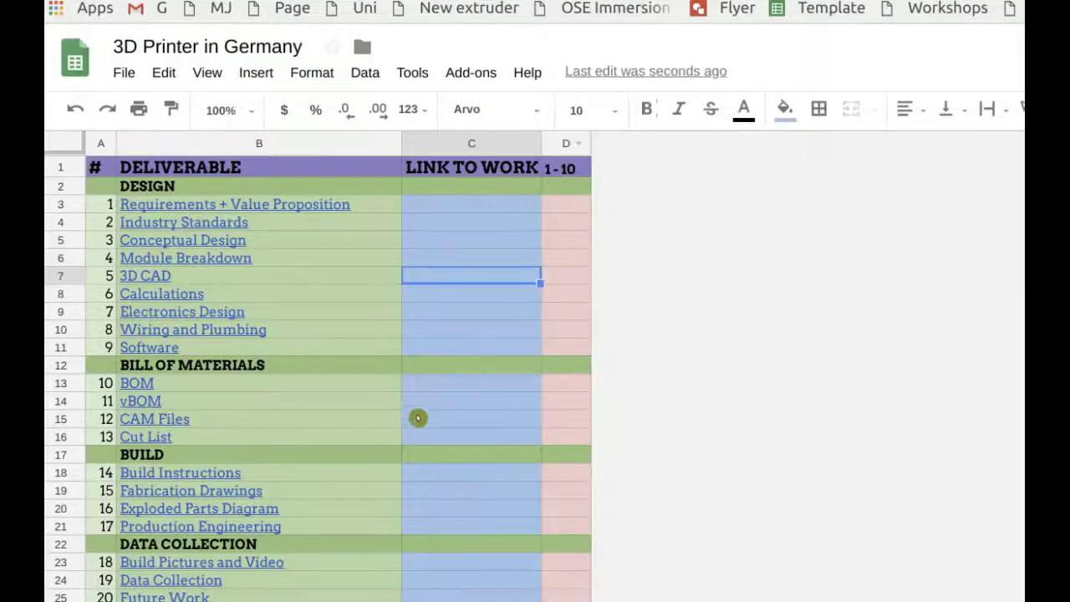
Paste the wiki page URL into C7 as the 3D CAD link
left_click(451, 281)
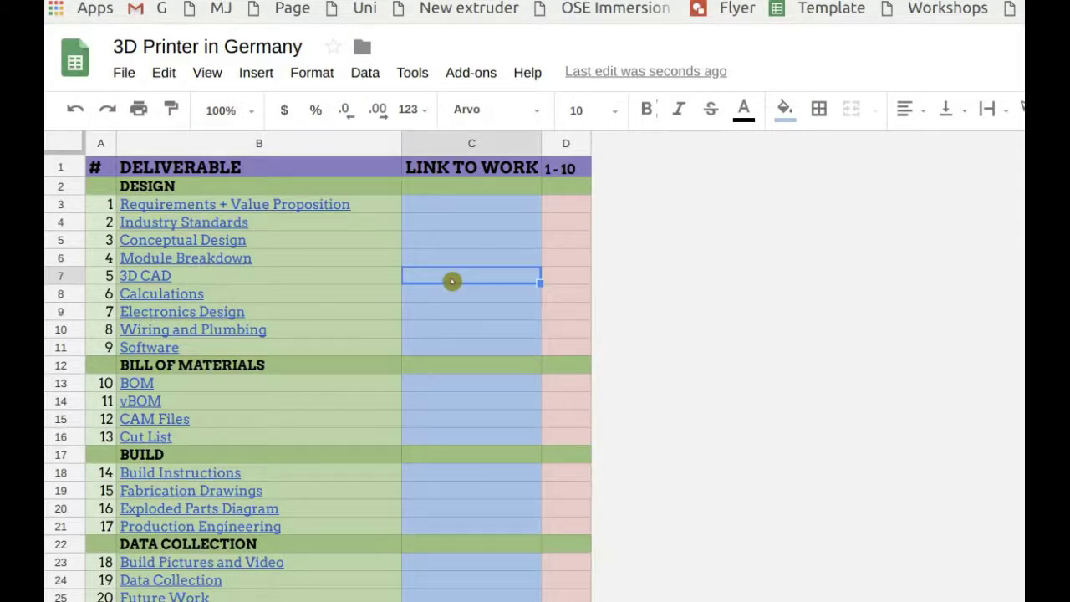
type("https://wiki.opensourceecology.org/wiki/3D_Printer_CAD_v18.06")
key("Return")
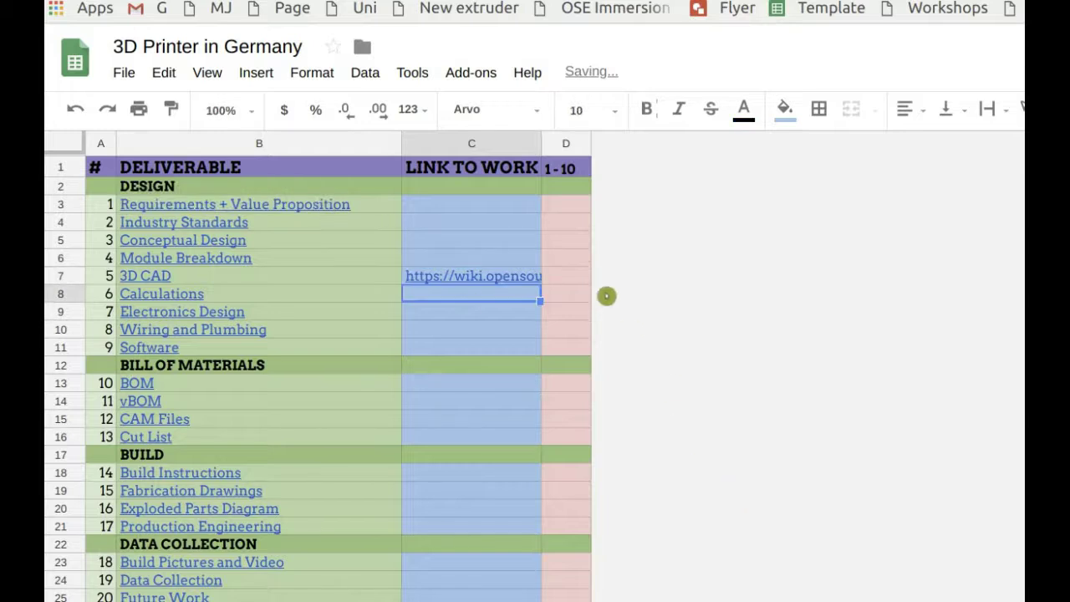
Score 3D CAD 2 and CAM Files 10, and check that TOTAL DONE reads 6%
left_click(576, 284)
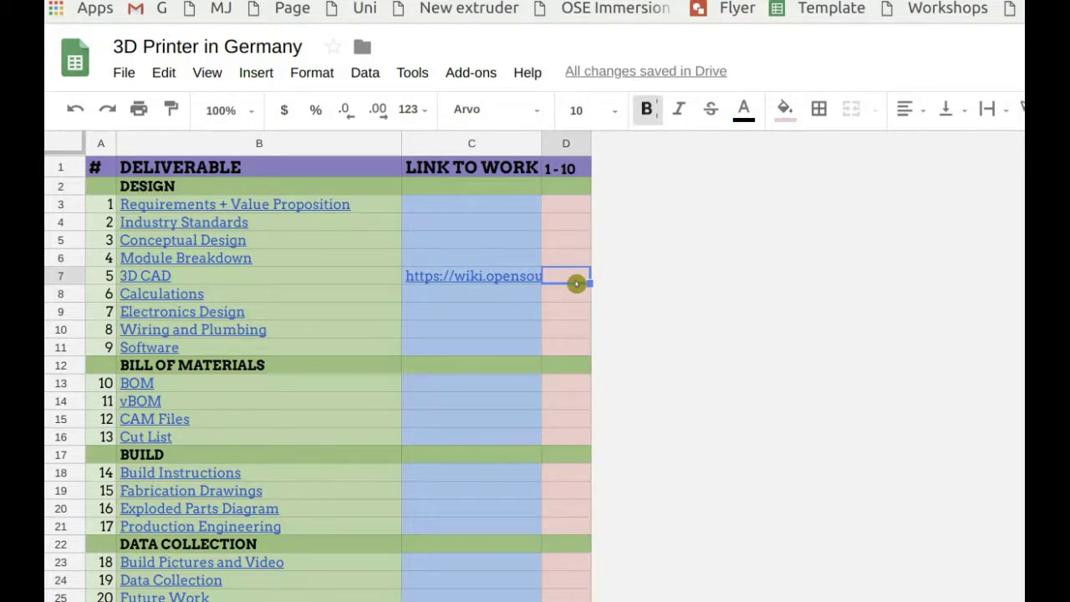
type("2")
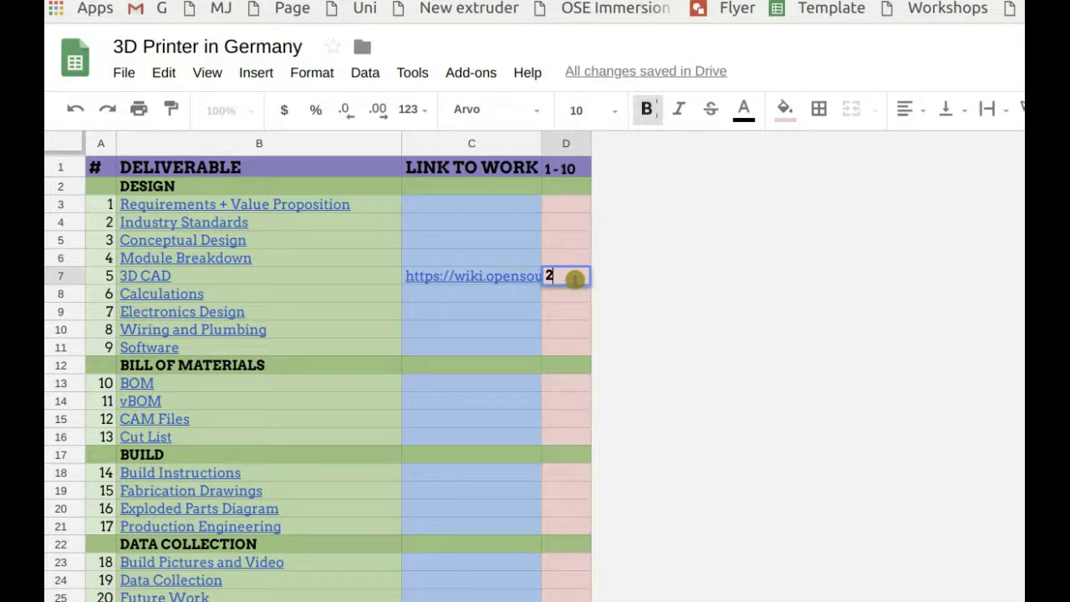
key("Return")
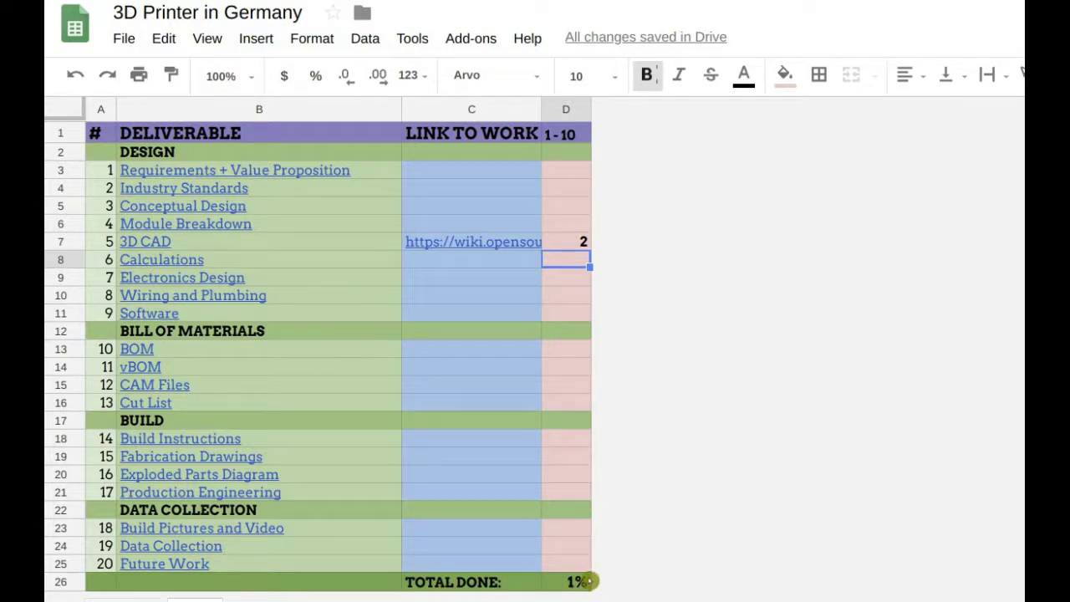
left_click(569, 384)
type("1")
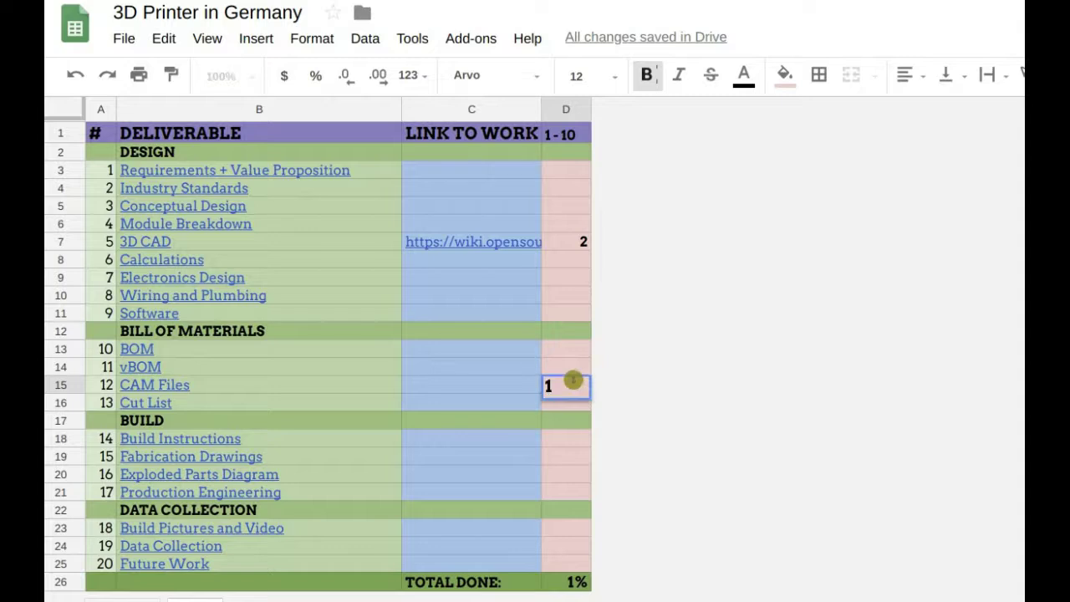
type("0")
key("Return")
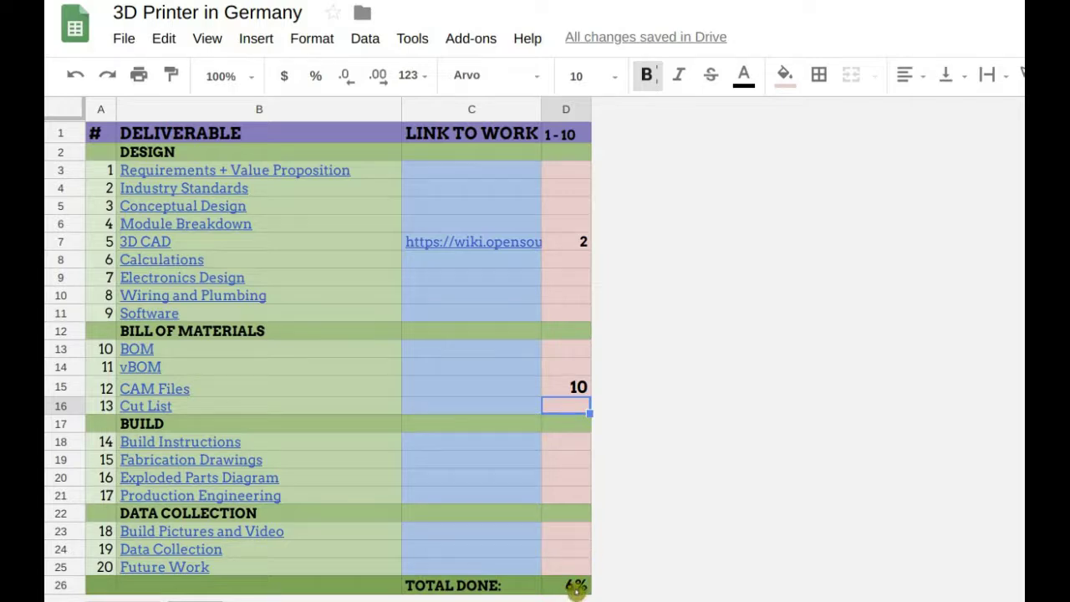
left_click(575, 585)
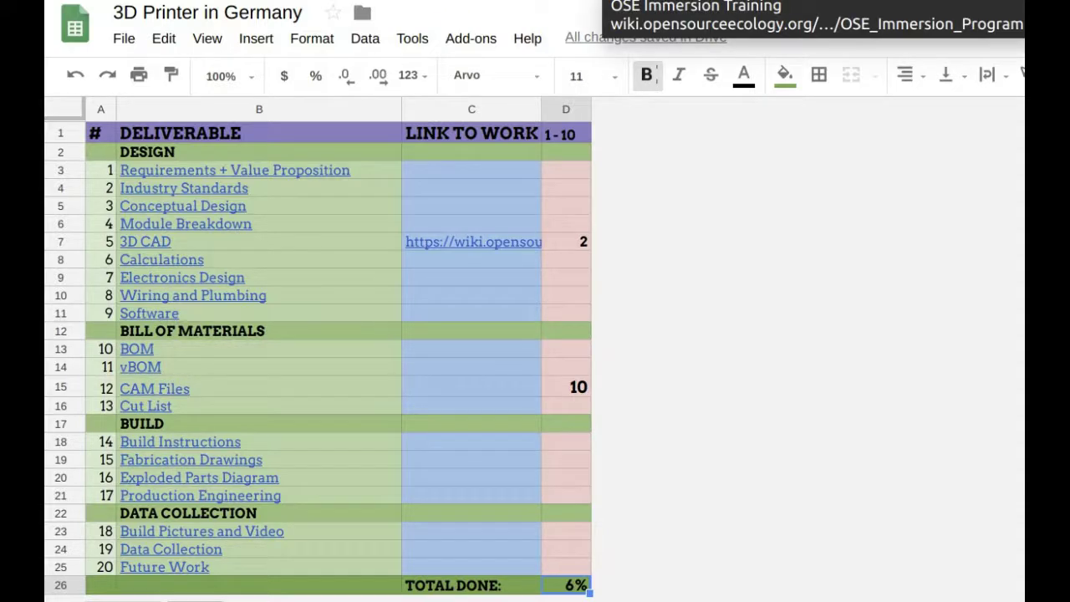
Switch to the other tab and enter 'Burndown' there
key("ctrl+Tab")
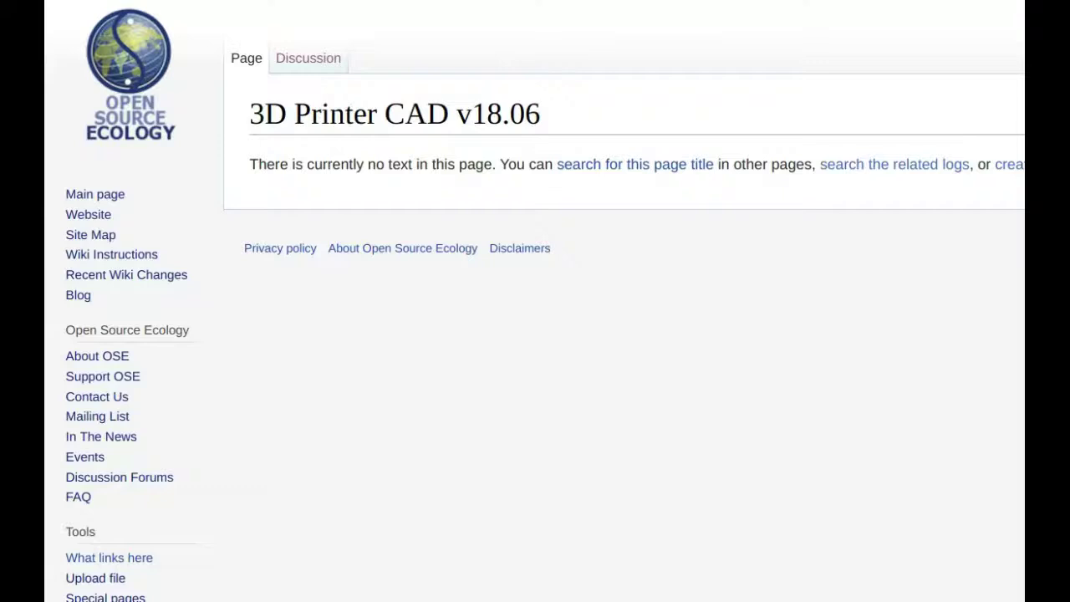
type("Burndown")
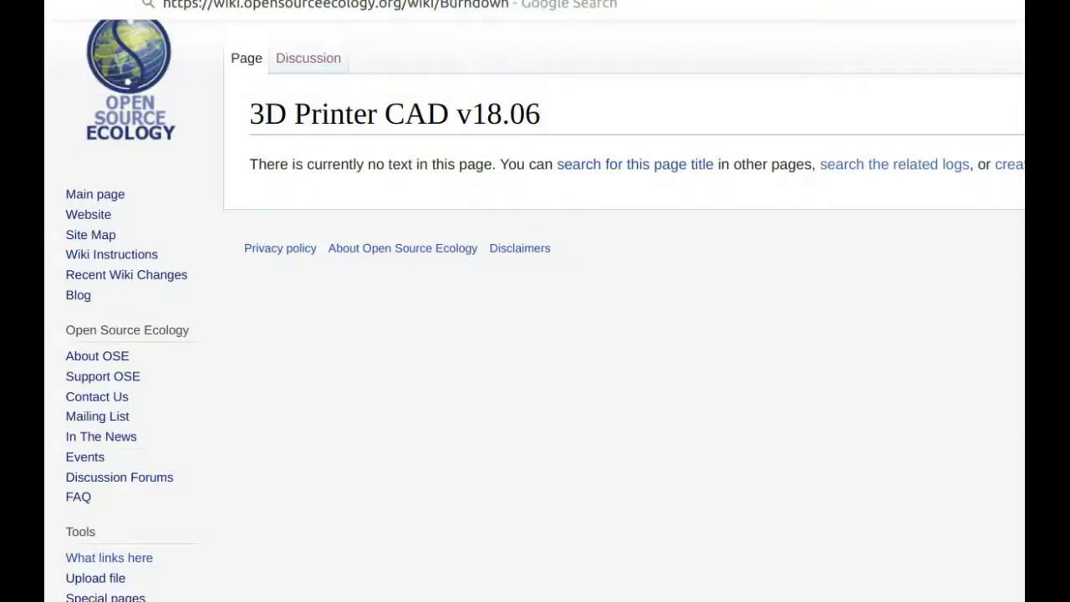
key("Return")
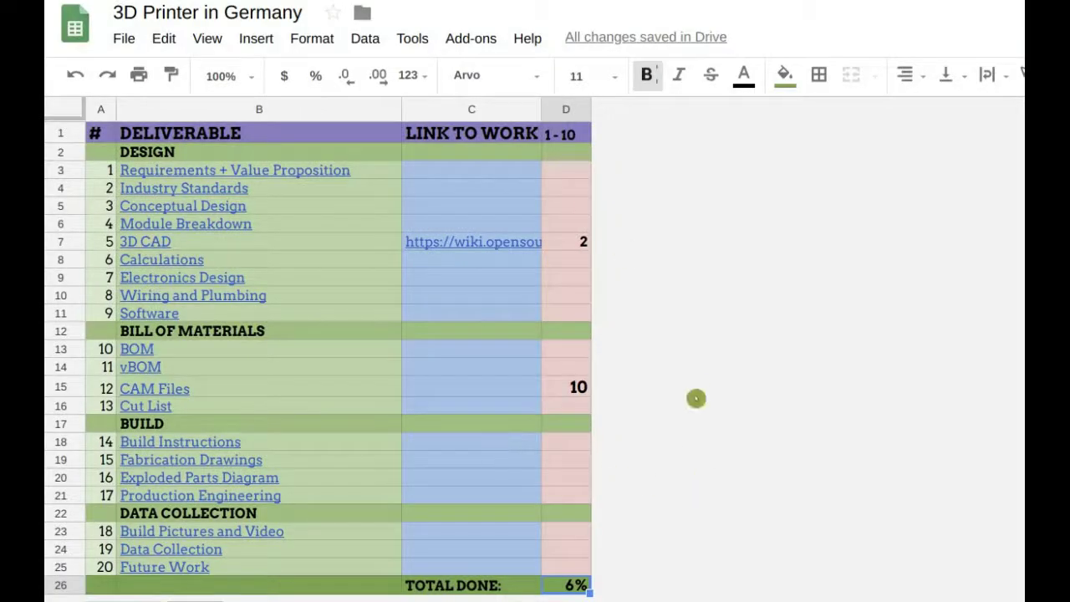
key("Up")
key("Up")
key("Up")
key("Up")
key("Up")
key("Up")
key("Up")
key("Up")
key("Up")
key("Up")
key("Up")
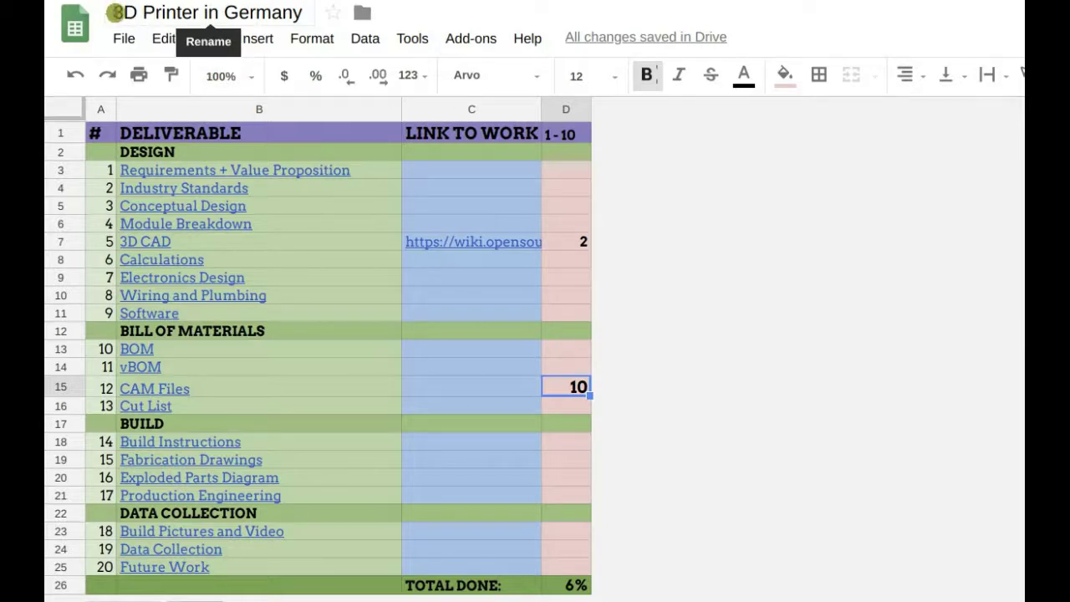
Publish the entire document to the web as an embed and copy the iframe code
left_click(124, 38)
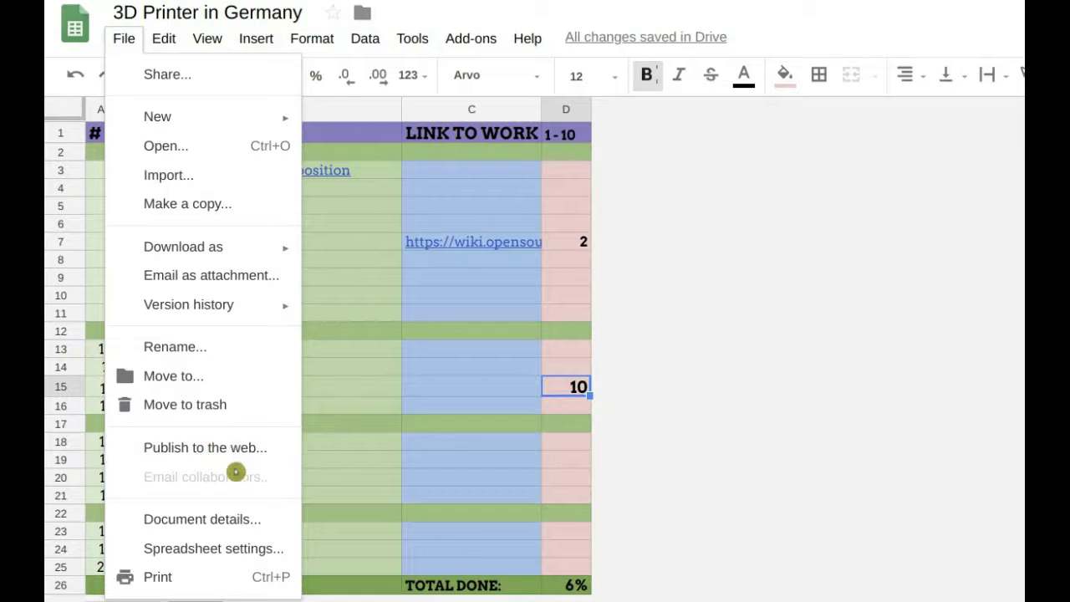
mouse_move(254, 260)
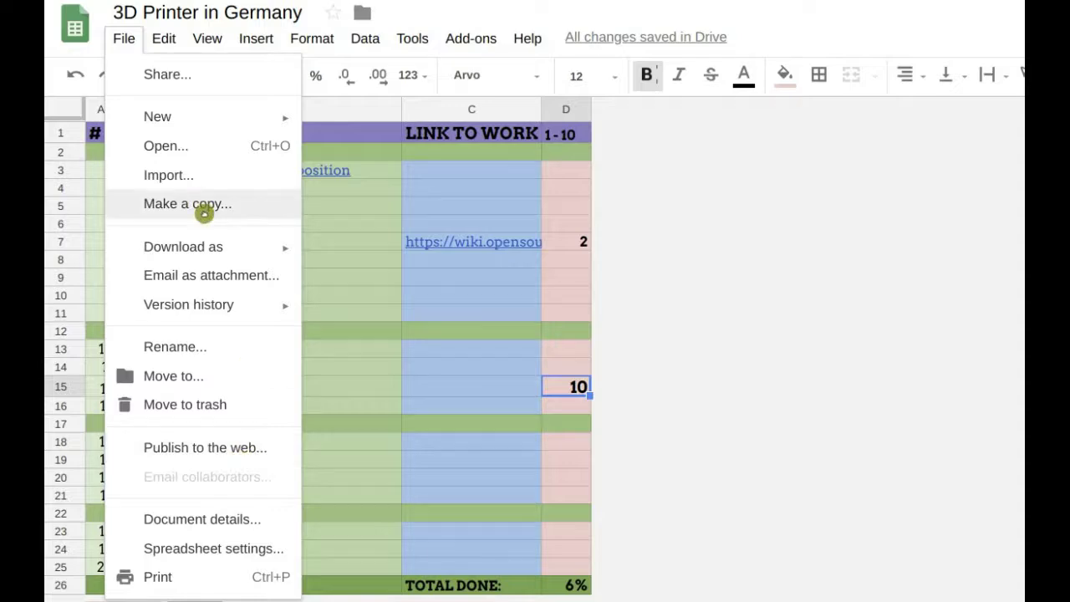
left_click(206, 447)
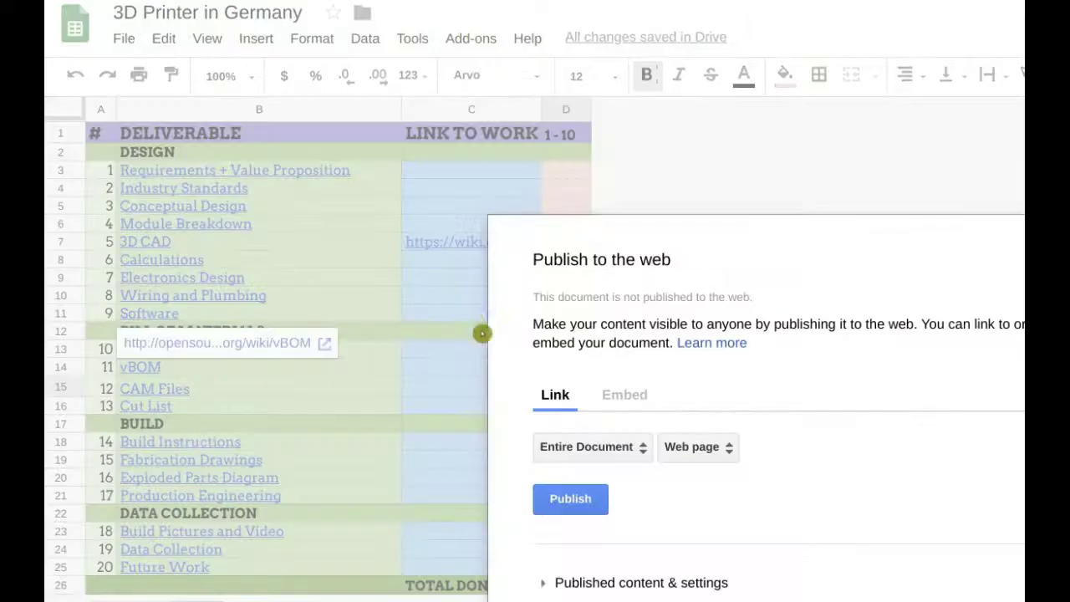
left_click(636, 395)
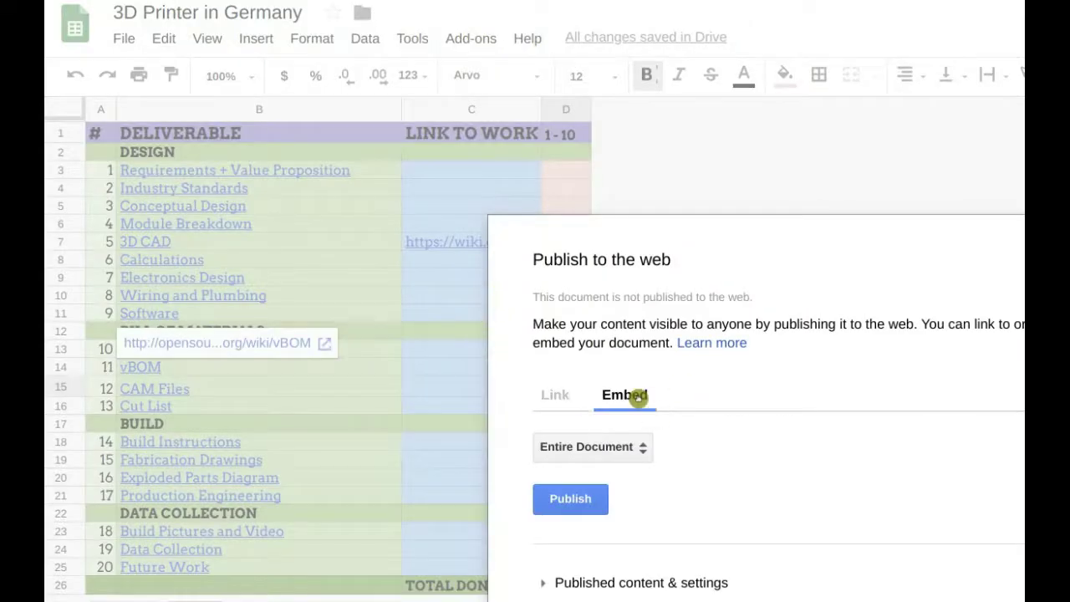
left_click(583, 499)
left_click(986, 65)
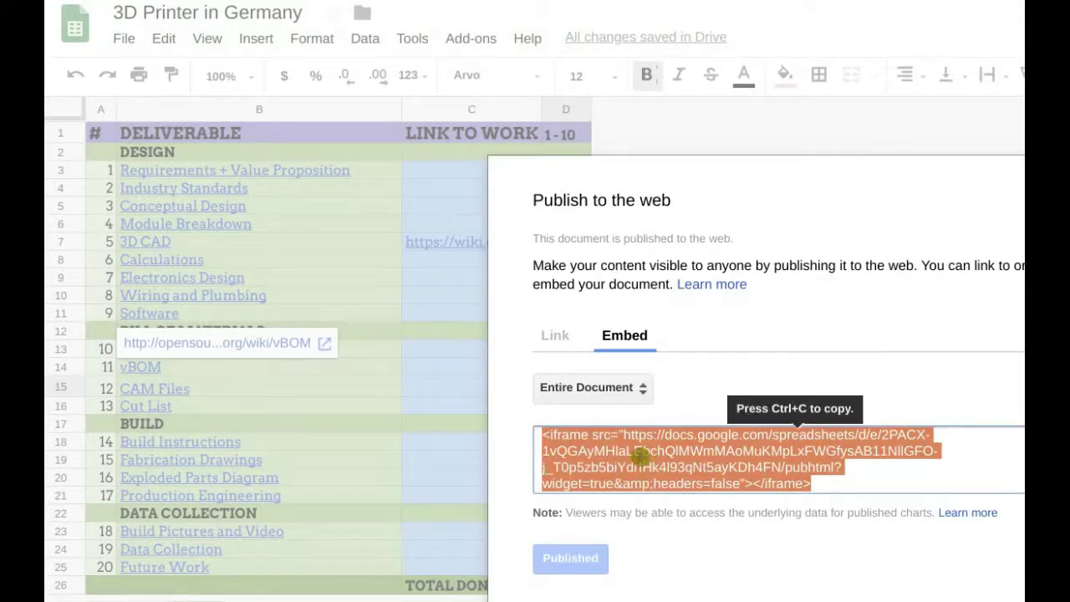
key("ctrl+c")
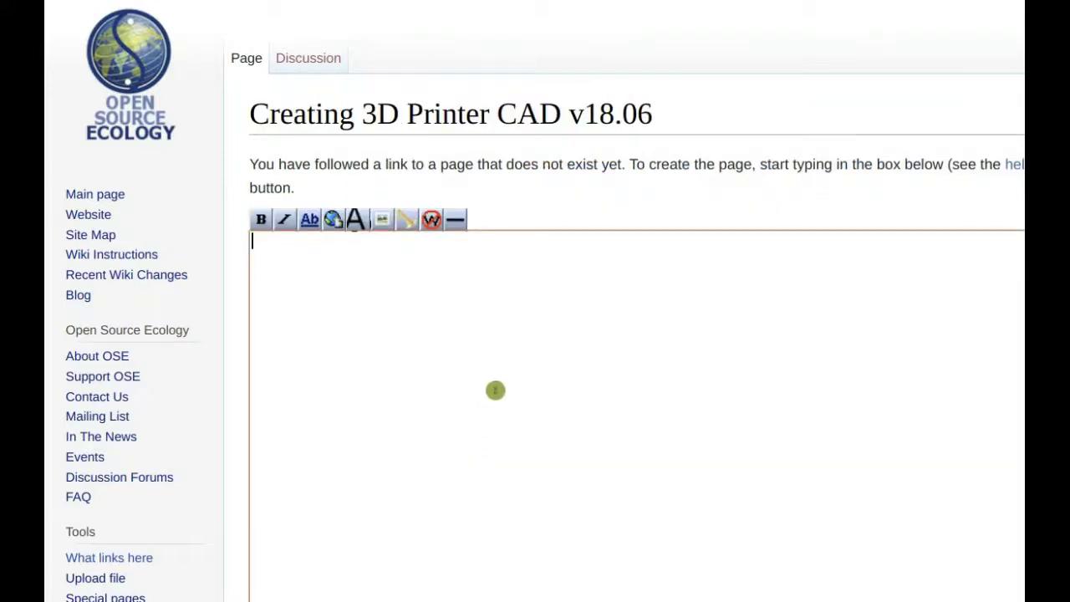
Paste the iframe into a nowiki block, change both tags to html, and save the page
left_click(431, 219)
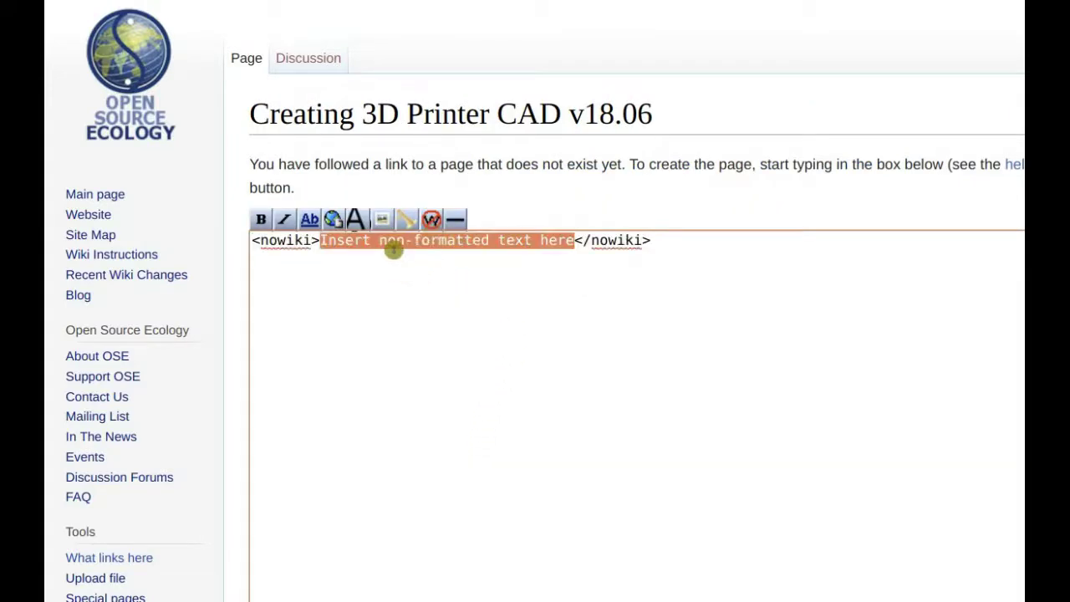
key("ctrl+v")
double_click(284, 241)
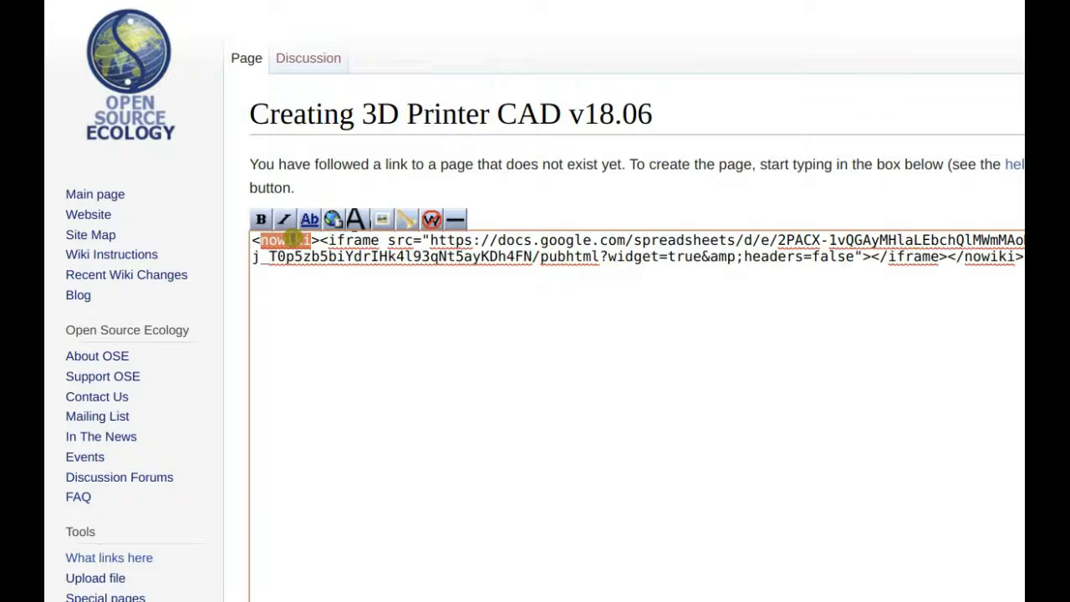
type("html")
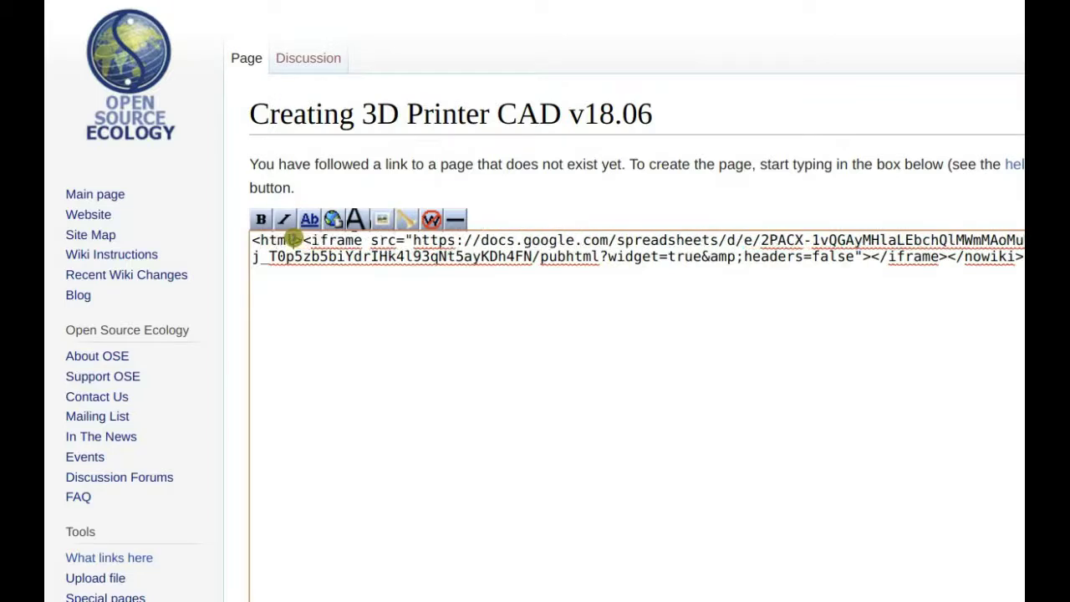
double_click(976, 257)
type("ht")
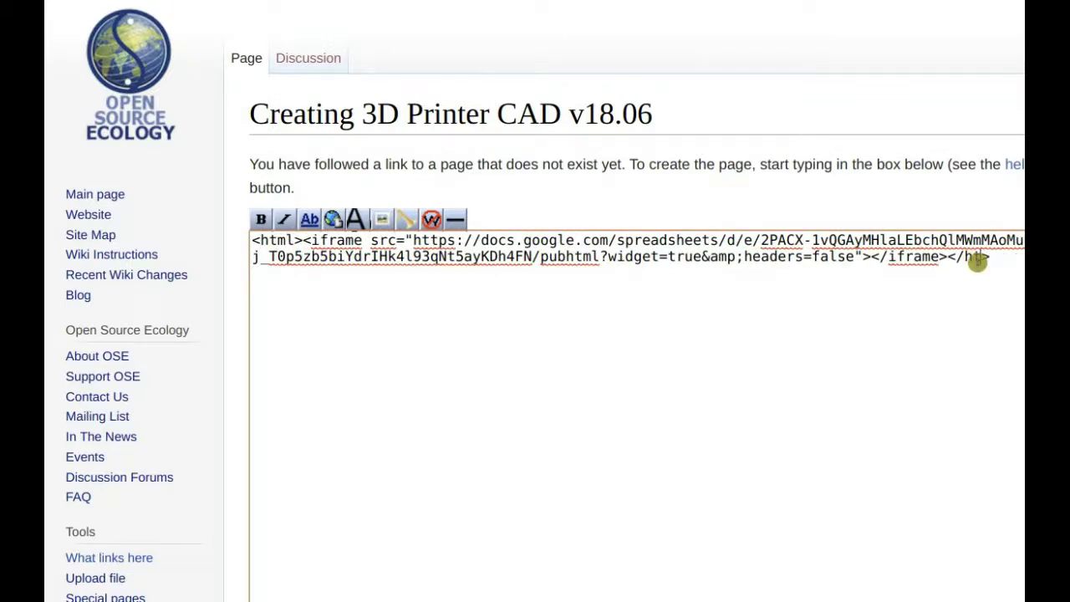
type("ml")
scroll(977, 260, "down", 3)
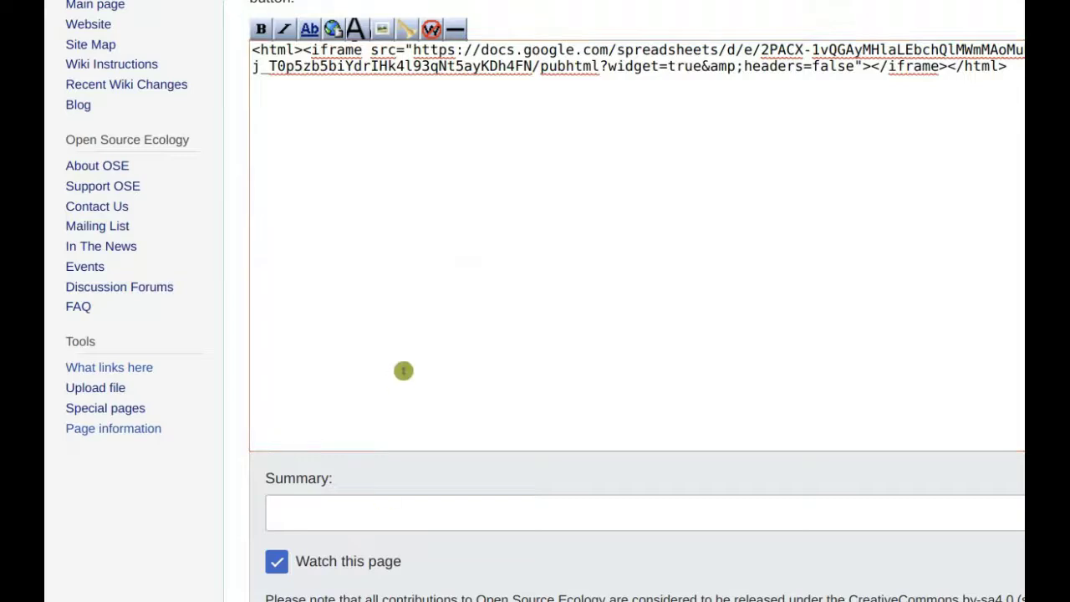
key("alt+shift+s")
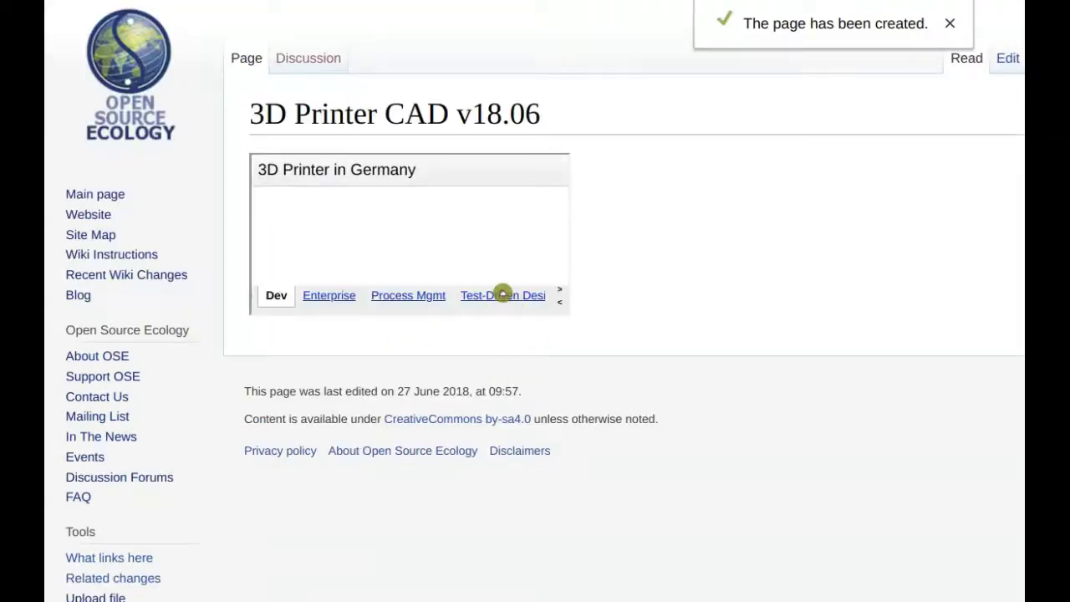
Edit the page and add width=500 and a height attribute to the iframe
scroll(439, 253, "down", 6)
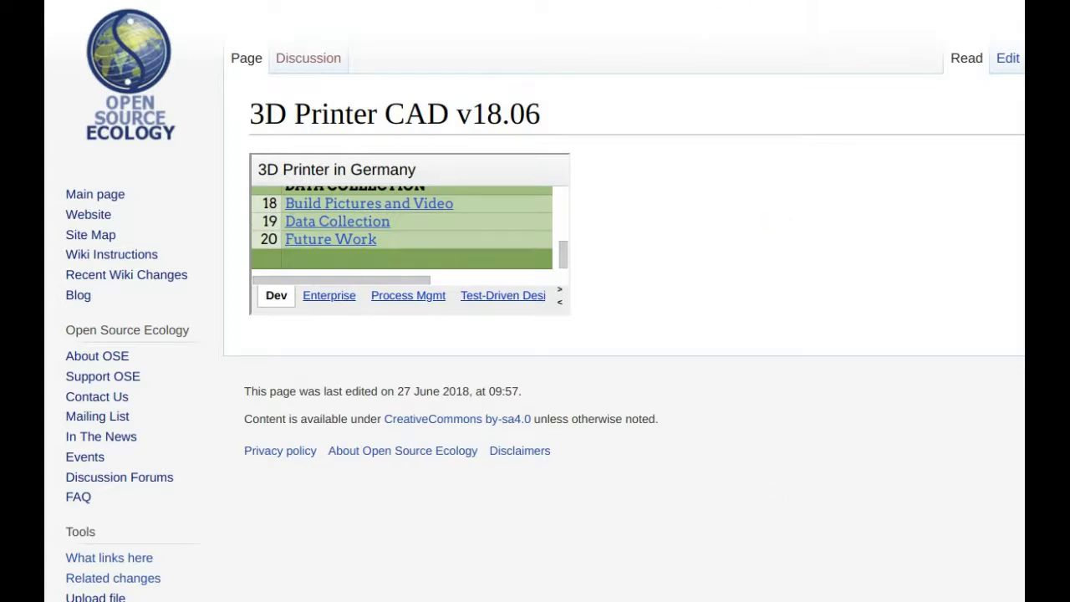
left_click(1007, 60)
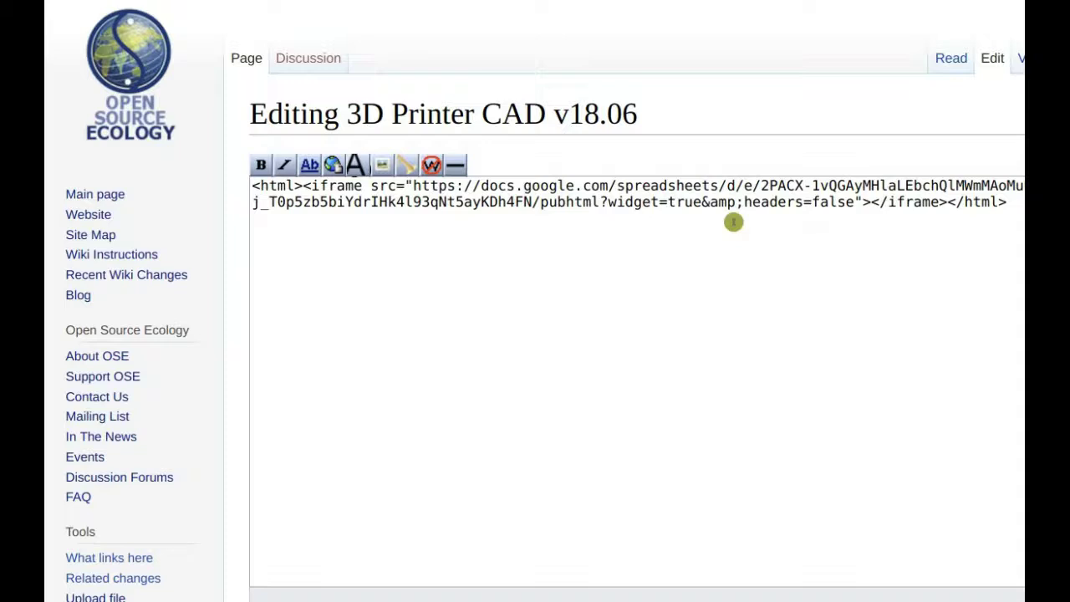
left_click(862, 203)
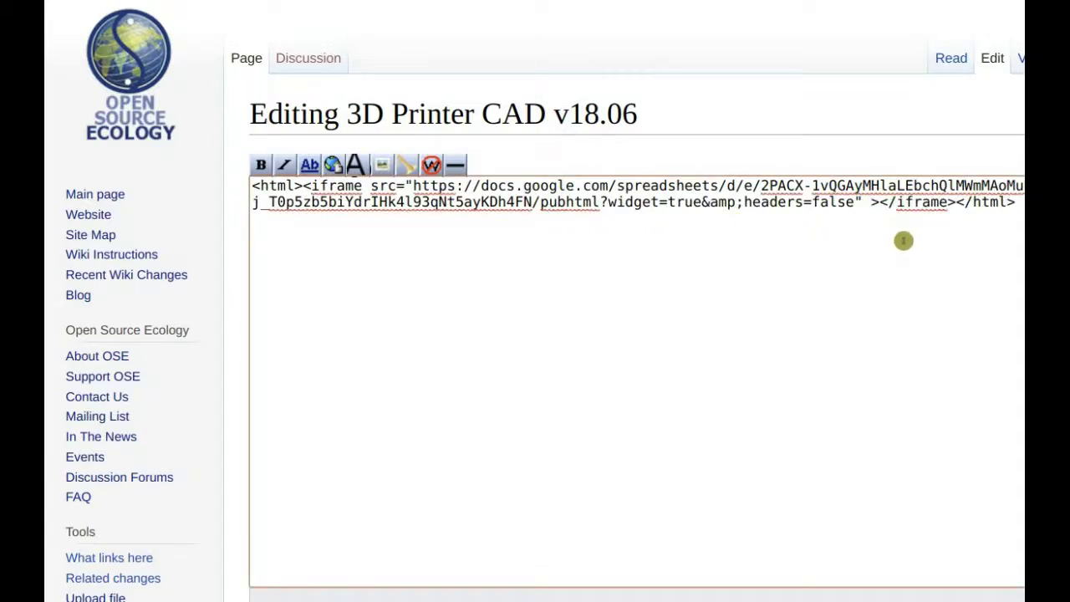
type("width=500")
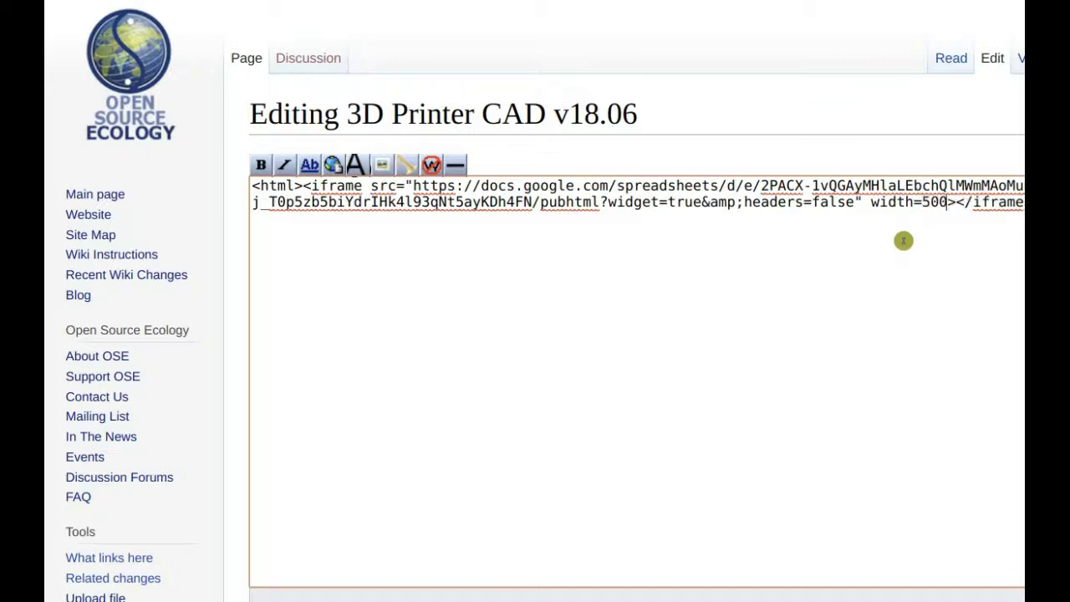
type(" height=5")
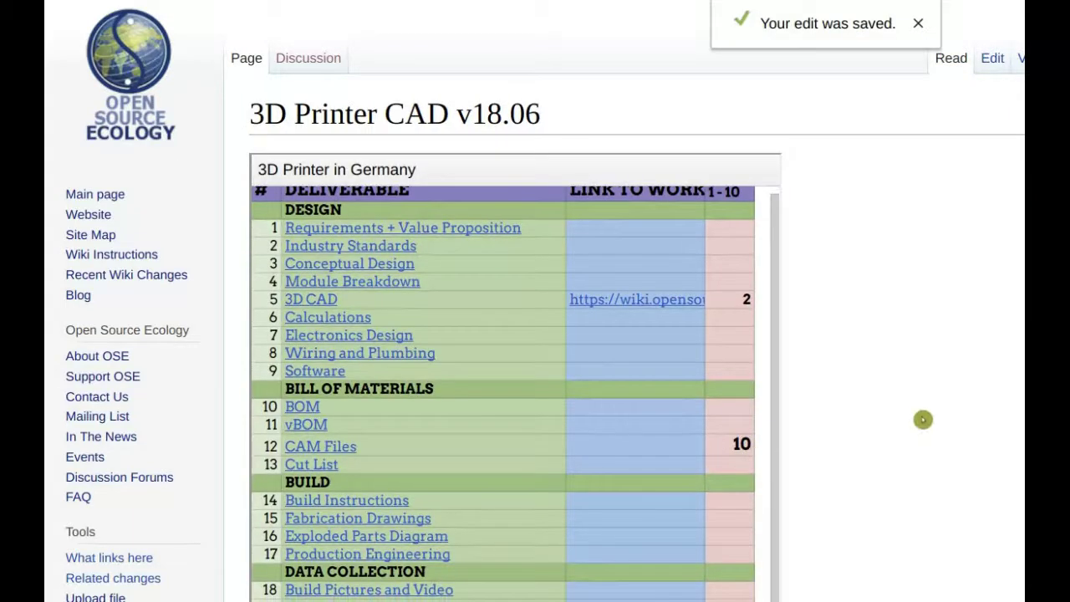
Add the spreadsheet's edit link in square brackets below the embed
scroll(831, 403, "down", 1)
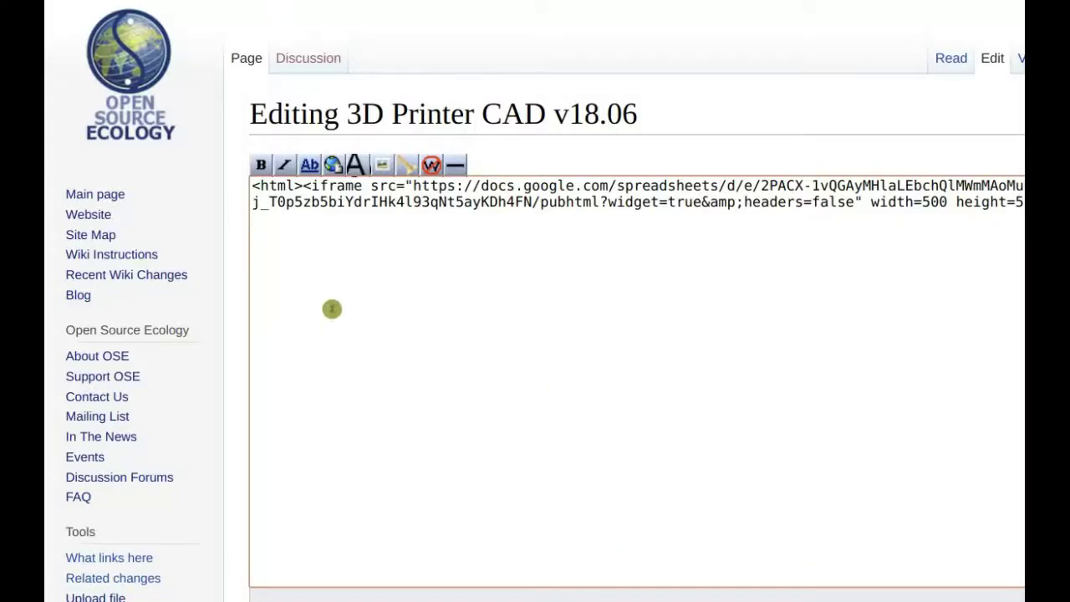
type("[")
key("ctrl+v")
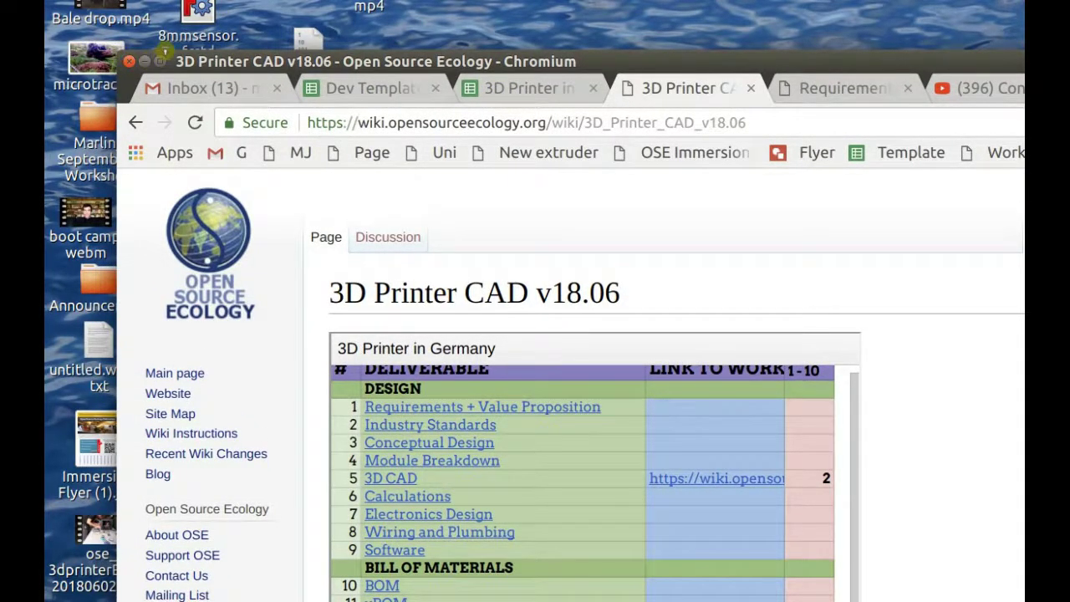
Drag the browser window down to uncover the desktop
left_click_drag(159, 57, 170, 0)
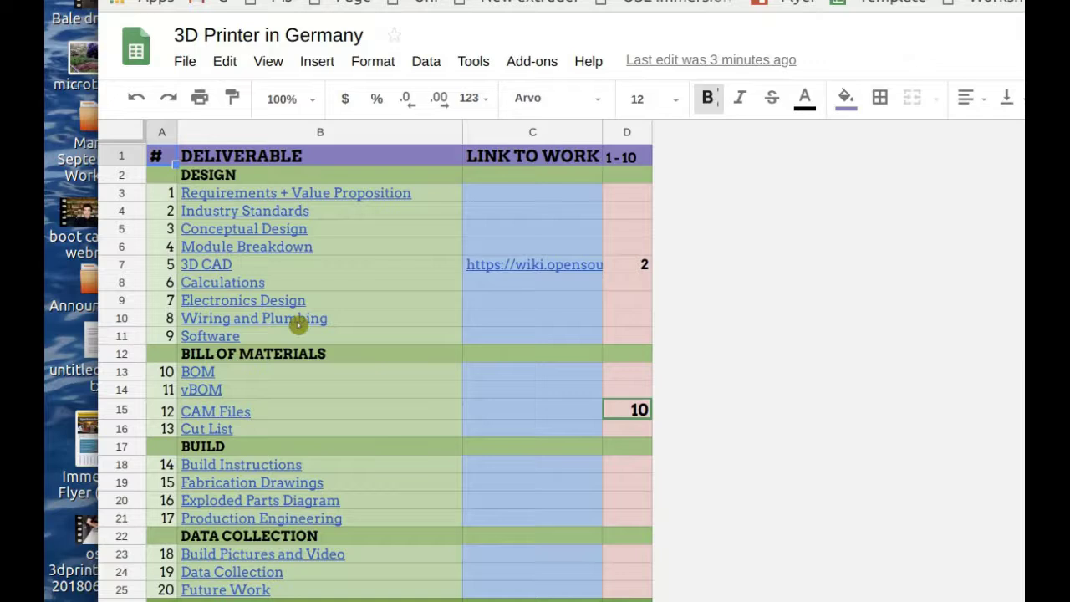
mouse_move(299, 317)
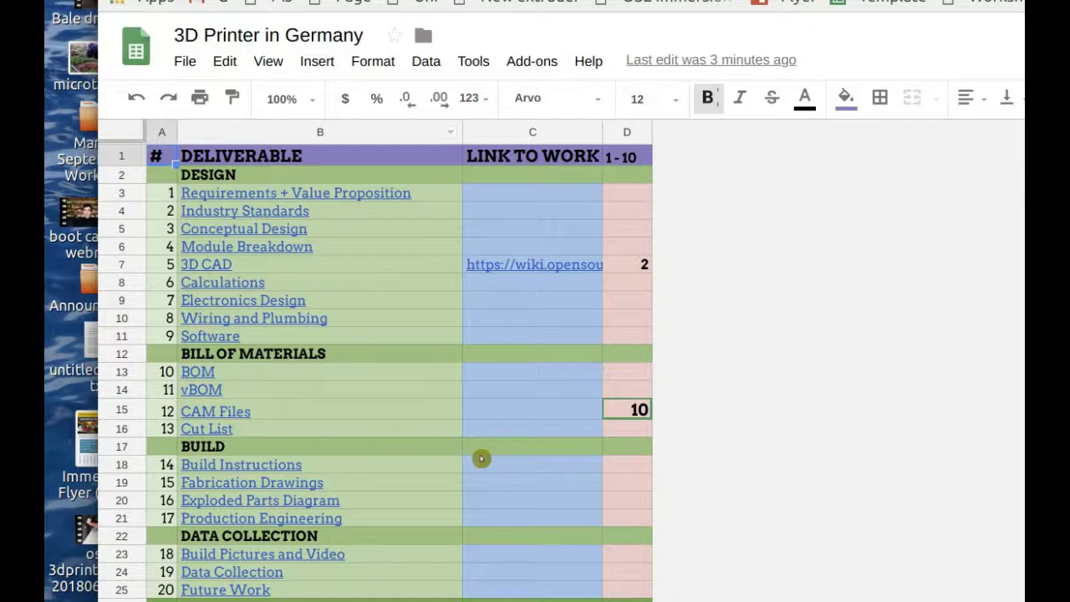
mouse_move(428, 258)
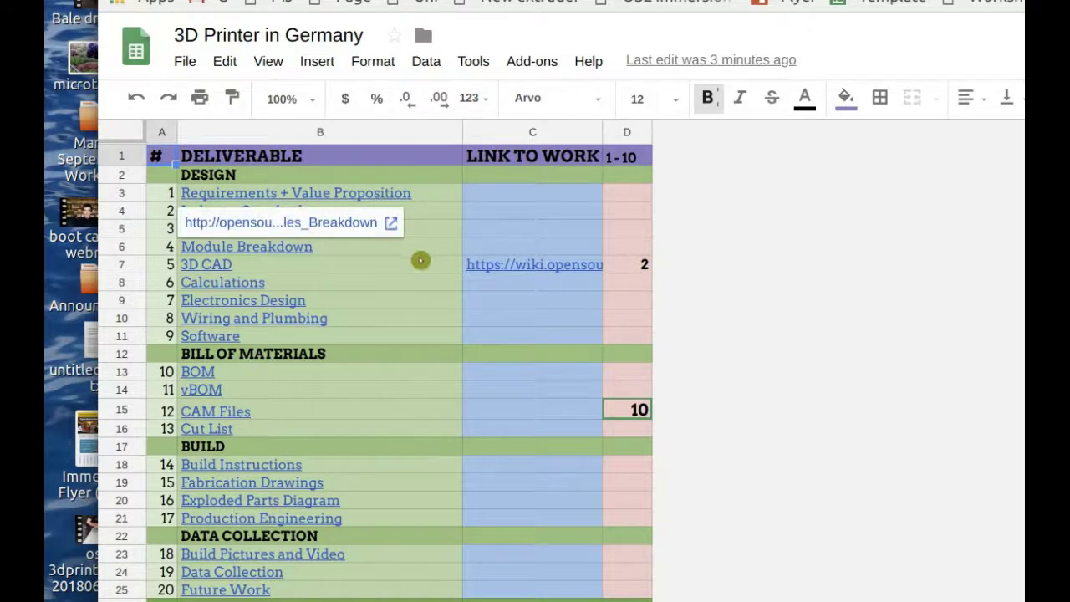